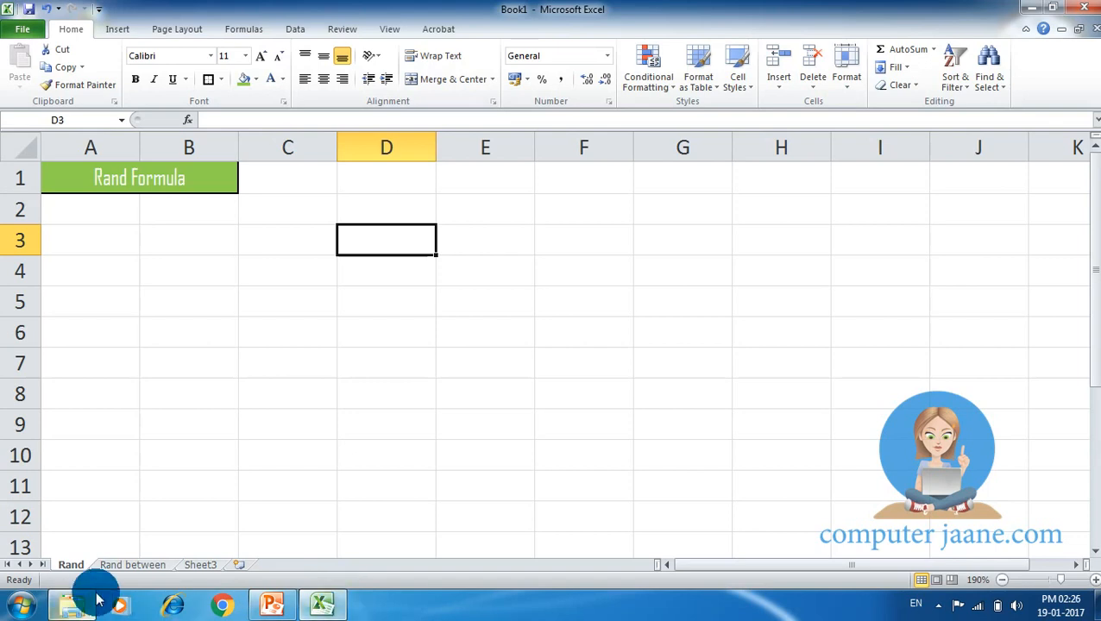
Enter the formula =RAND()*1 in cell A3 to generate a random number between 0 and 1
left_click(285, 341)
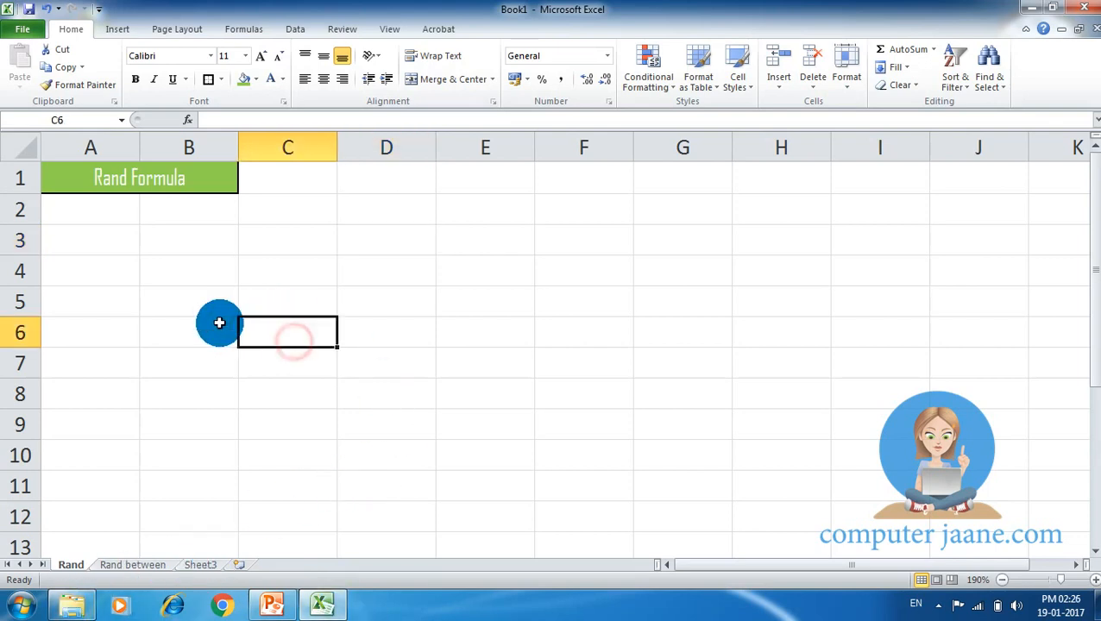
left_click(119, 241)
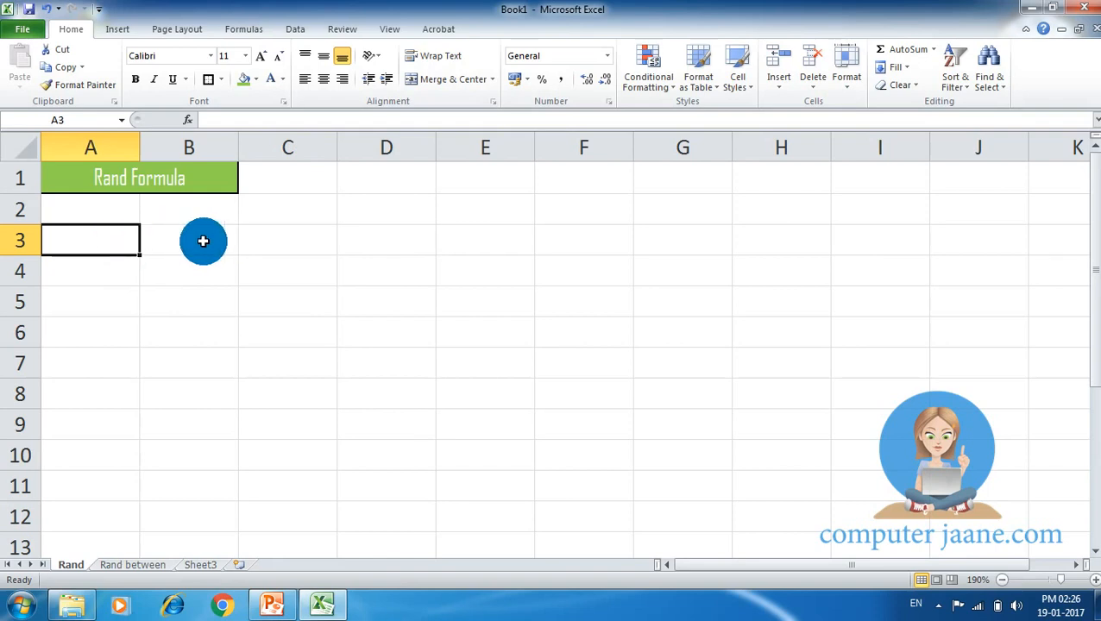
type("=")
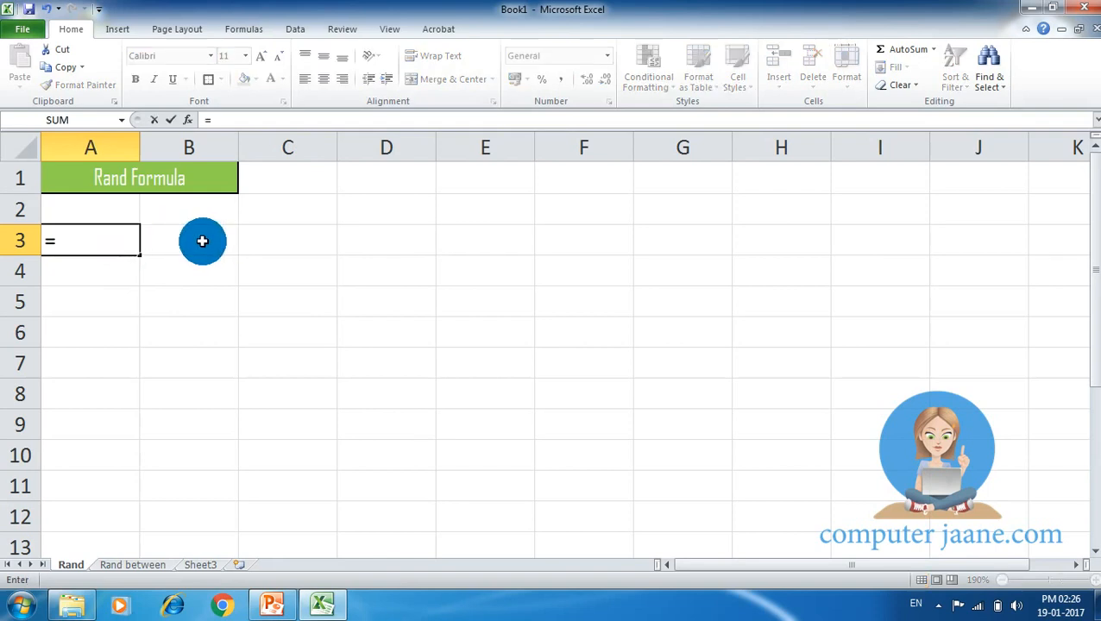
type("rand")
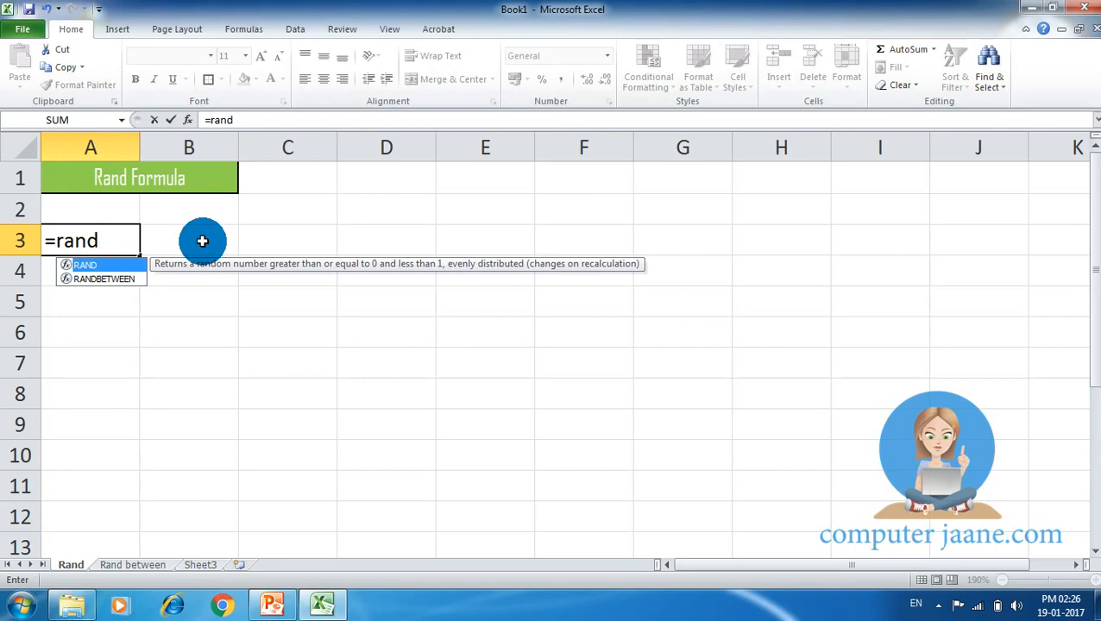
key("Tab")
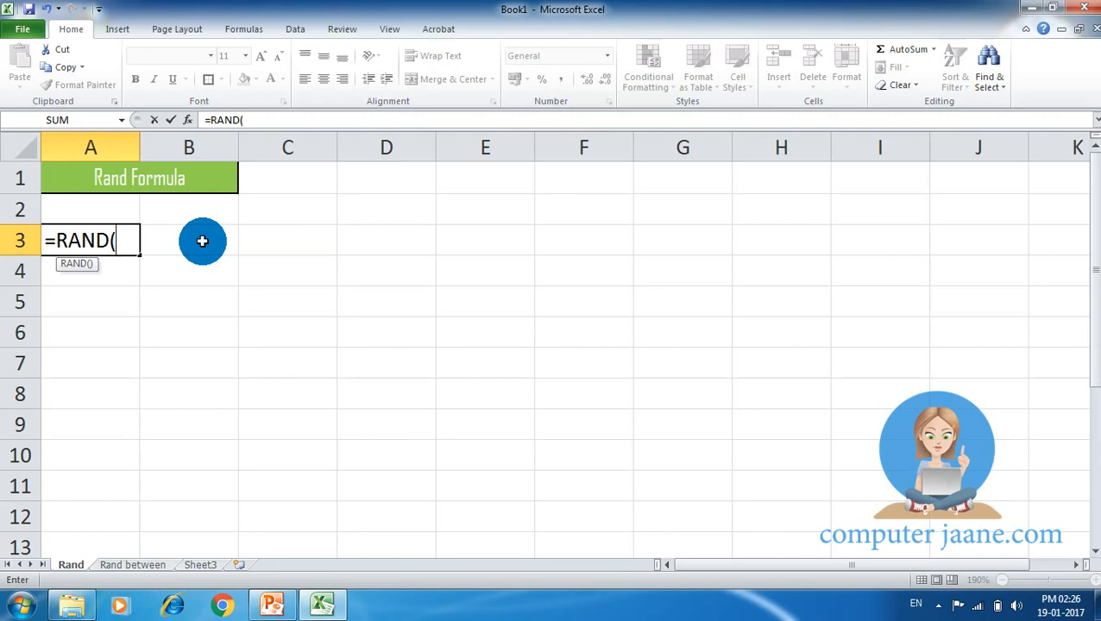
type(")")
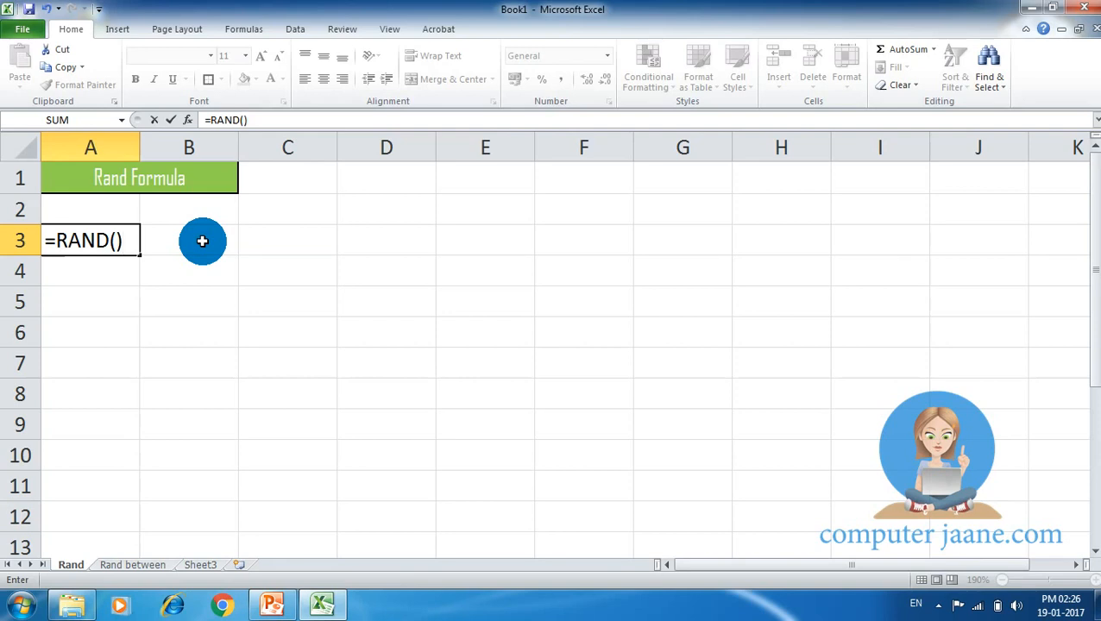
type("*1")
key("Return")
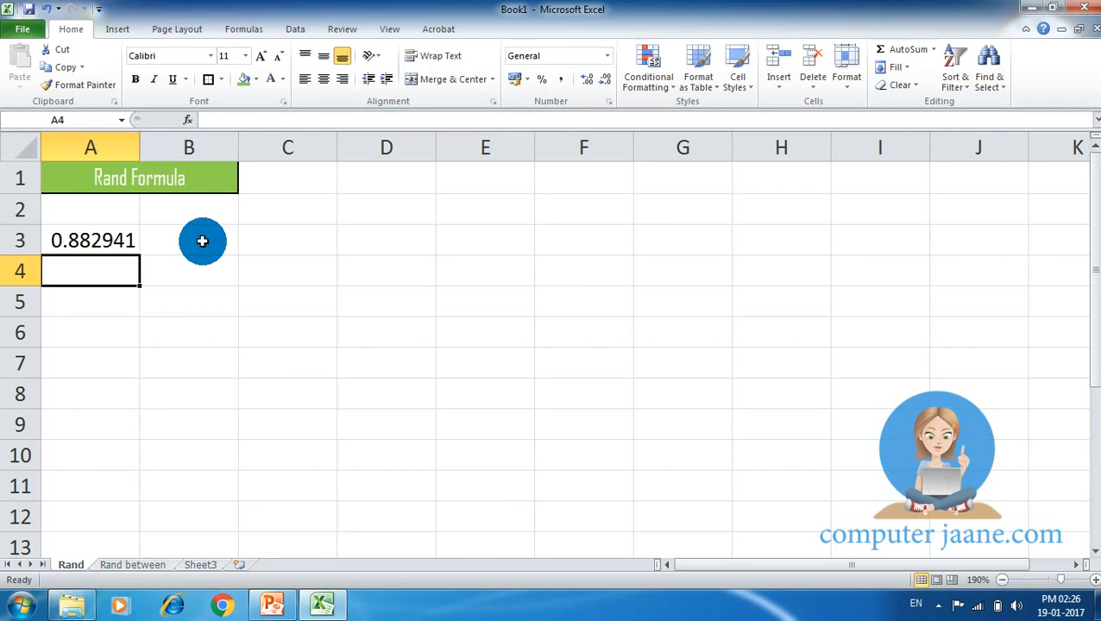
Recalculate the sheet repeatedly to watch the random number in A3 change
key("F9")
key("F9")
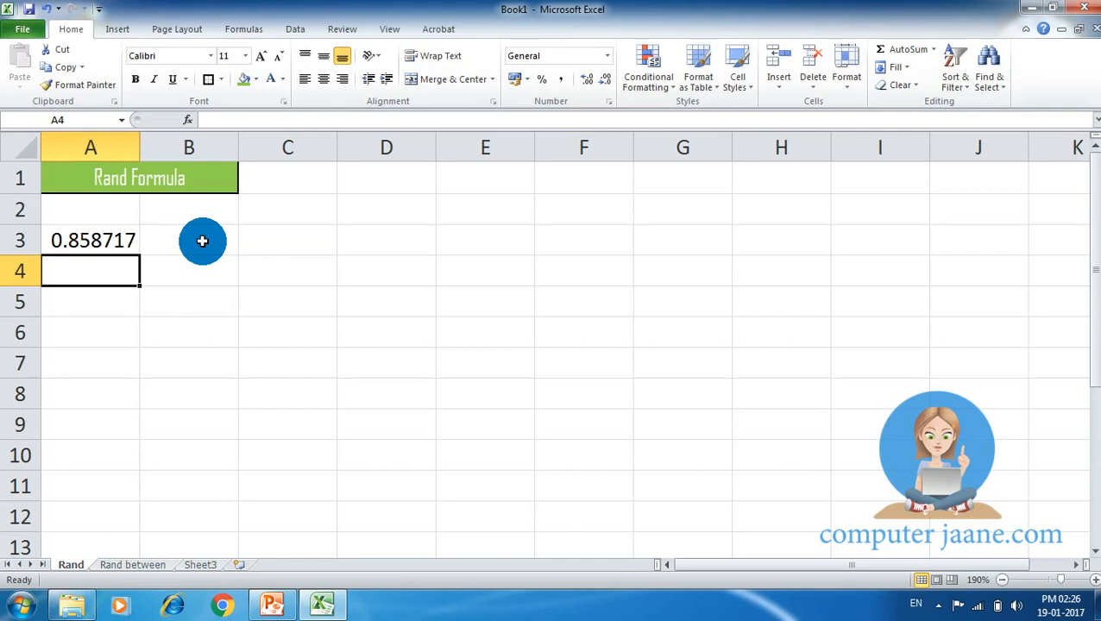
key("F9")
key("F9")
key("F9")
key("F9")
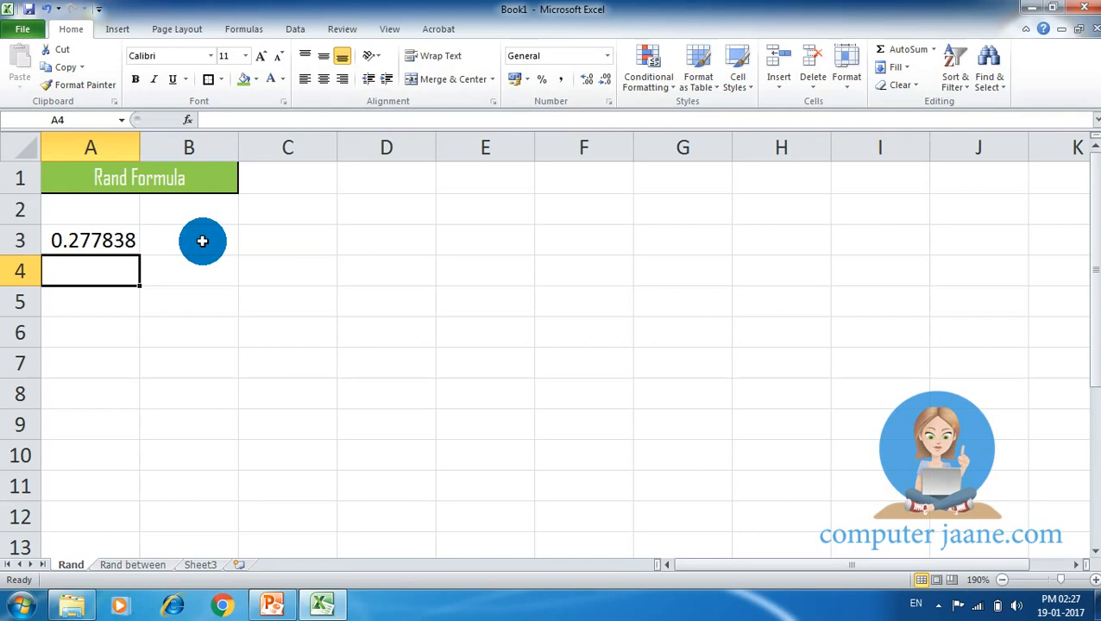
key("F9")
key("F9")
key("F9")
key("F9")
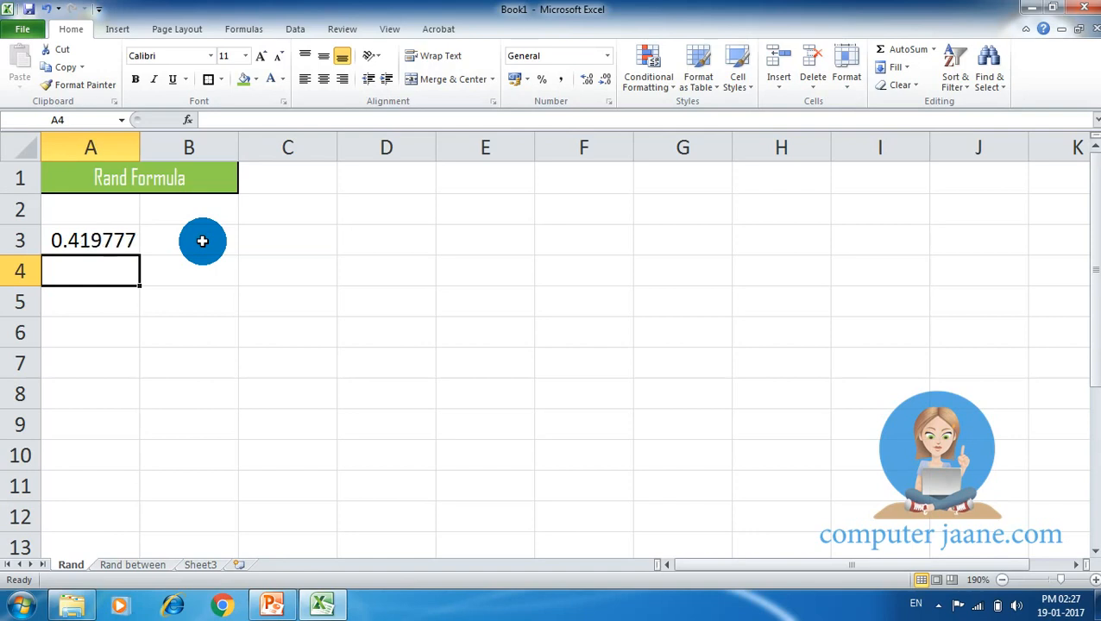
key("F9")
key("F9")
key("F9")
key("F9")
key("F9")
key("F9")
key("F9")
key("F9")
key("F9")
Enter the formula =RAND()*10 in cell A4 to generate a random number between 0 and 10
type("=rand")
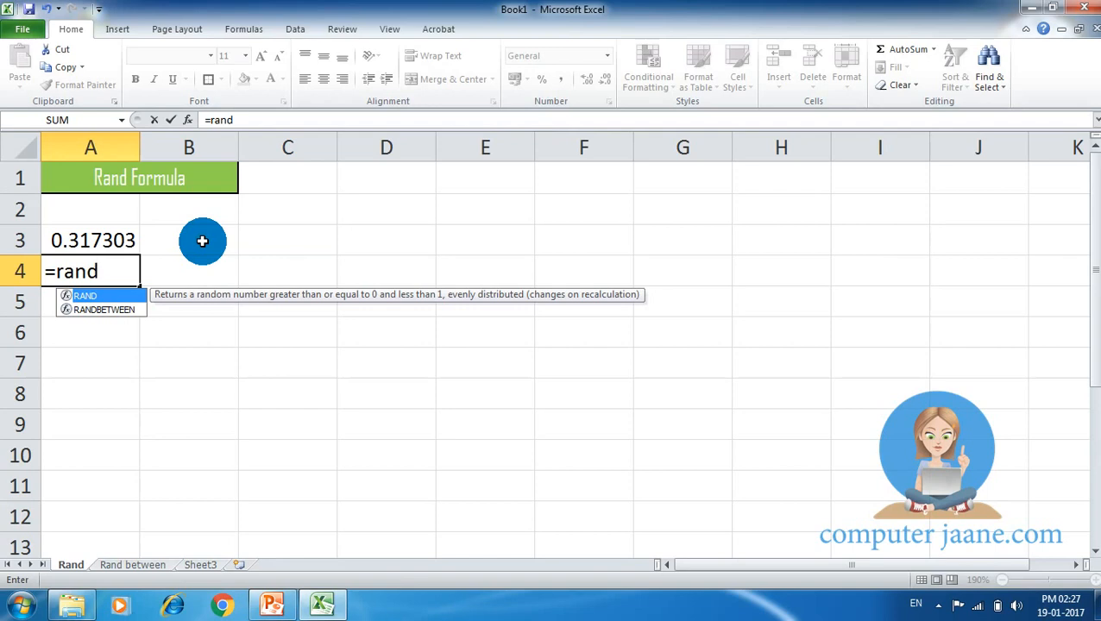
key("Tab")
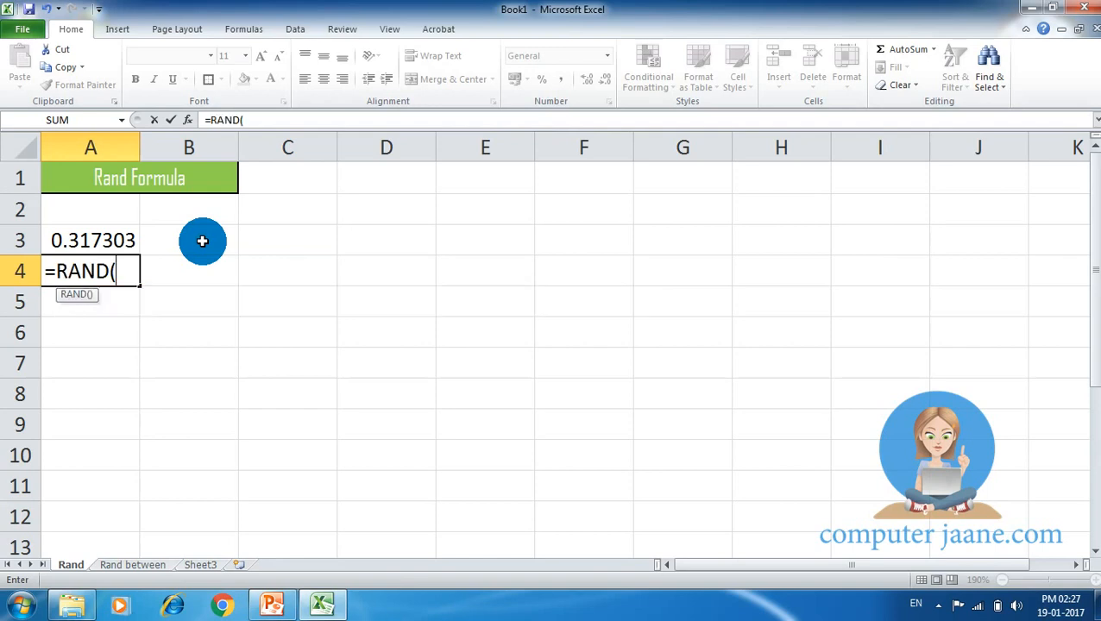
type(")*")
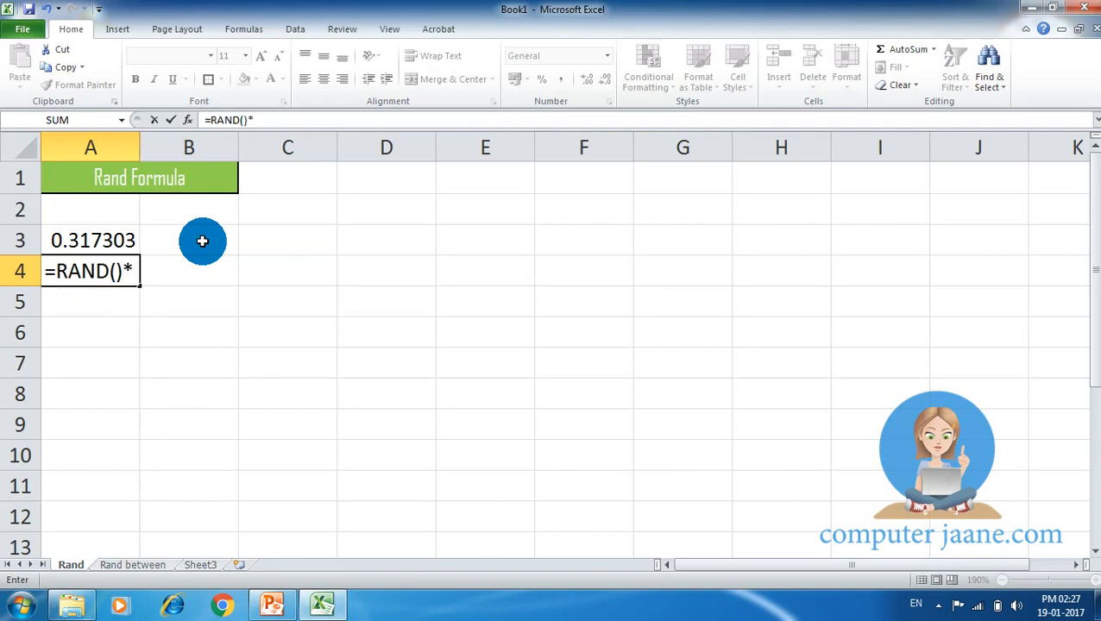
type("10")
key("Return")
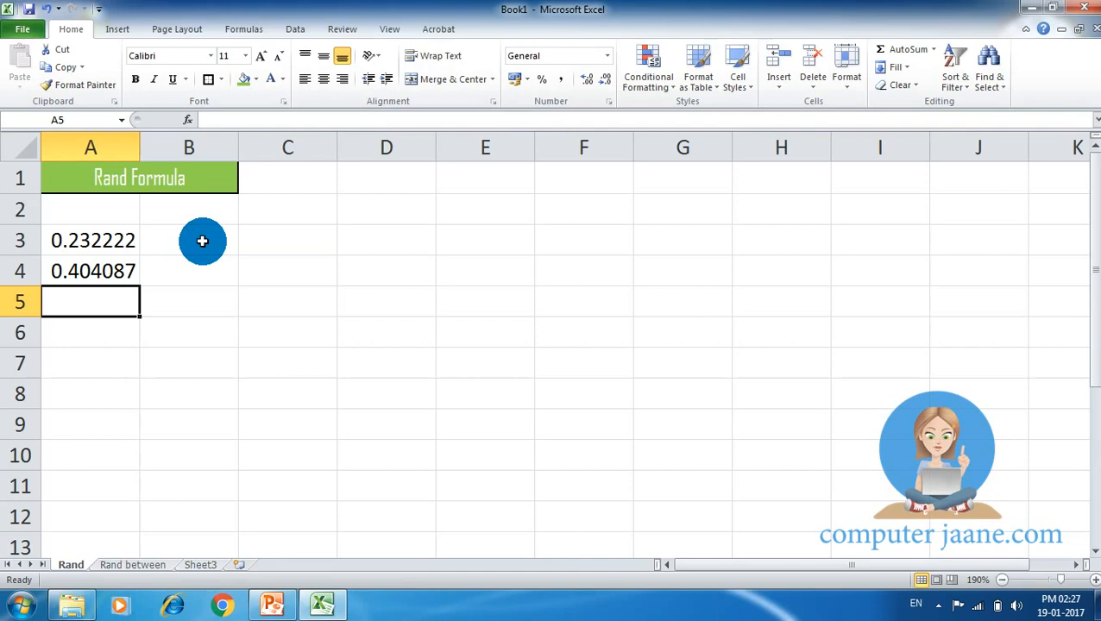
Recalculate the sheet repeatedly to compare the random numbers produced in A3 and A4
key("F9")
key("F9")
key("F9")
key("F9")
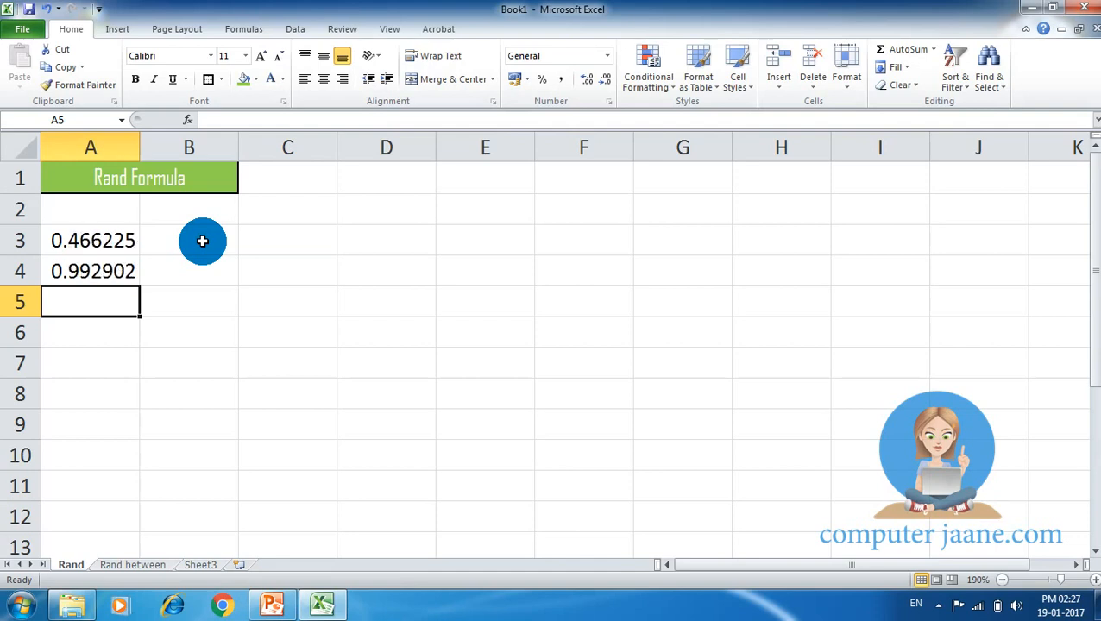
key("F9")
key("F9")
key("F9")
key("F9")
key("F9")
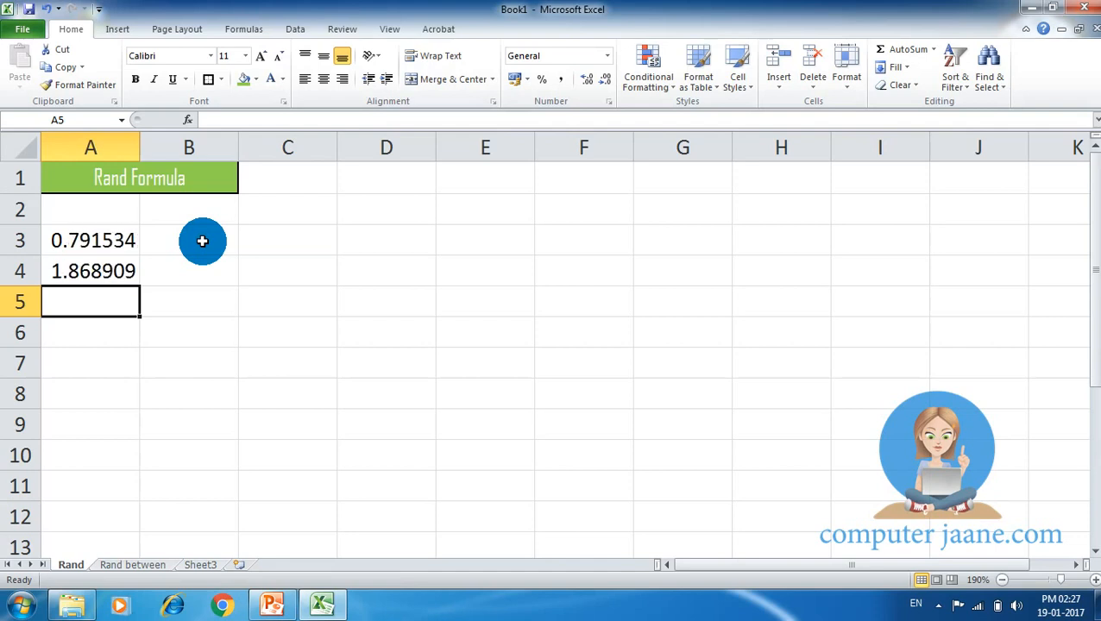
key("F9")
key("F9")
key("F9")
key("F9")
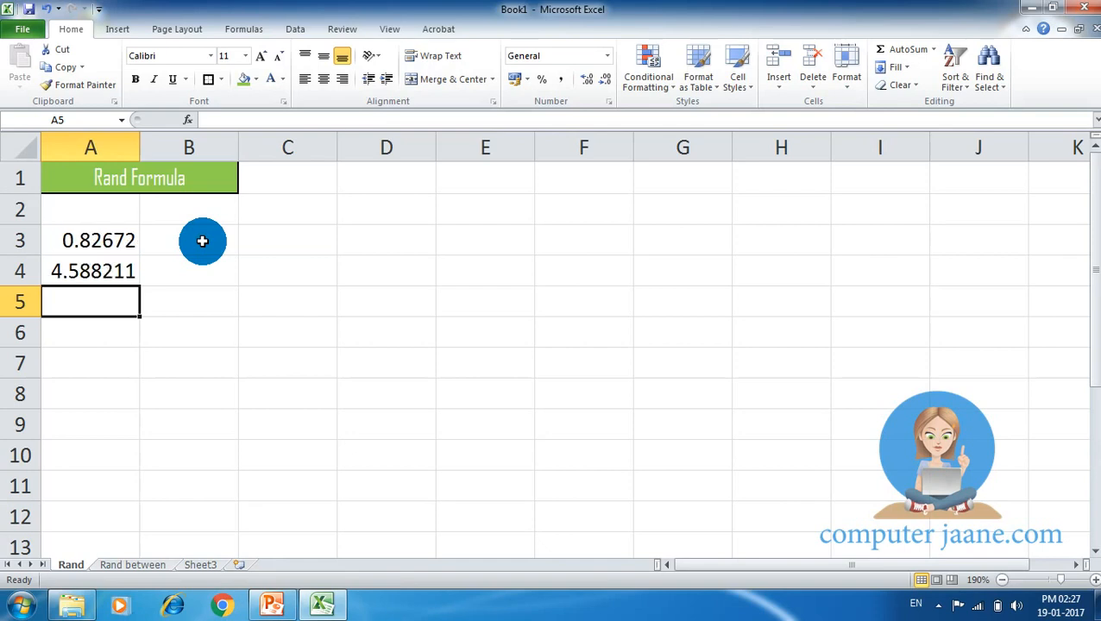
key("F9")
key("F9")
key("F9")
key("F9")
key("F9")
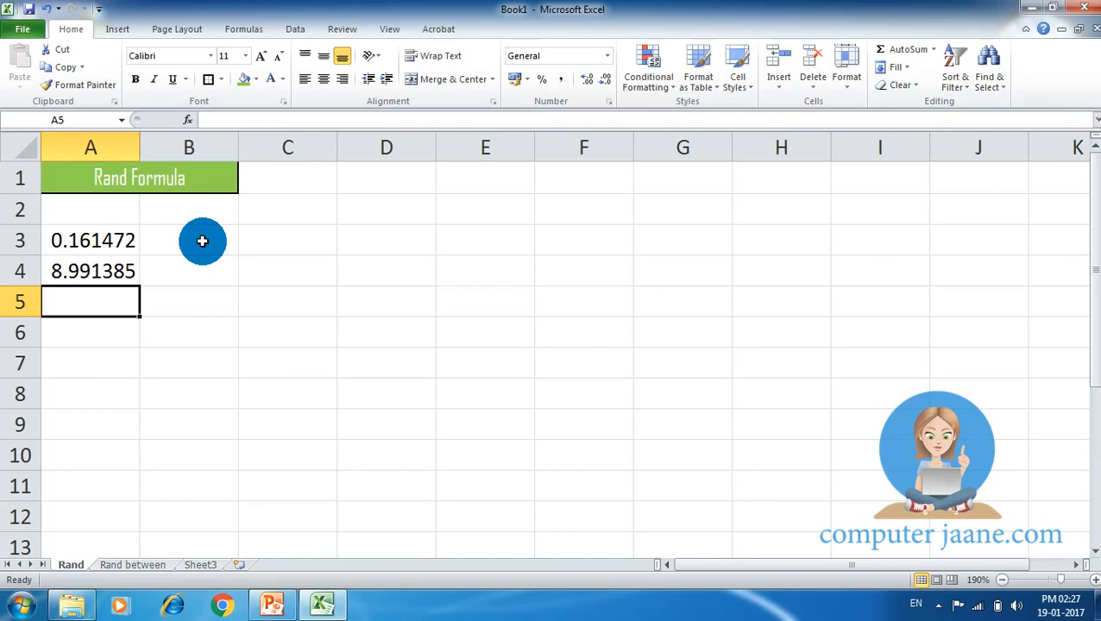
key("F9")
key("F9")
key("F9")
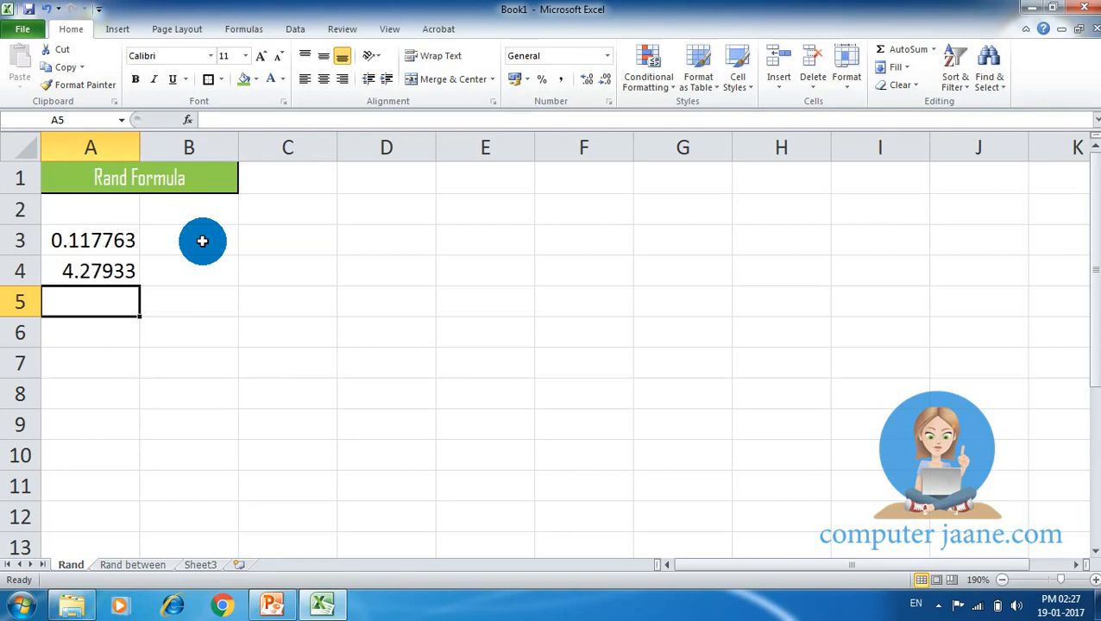
Format cell A4 to show its random number with no decimal places
left_click(107, 274)
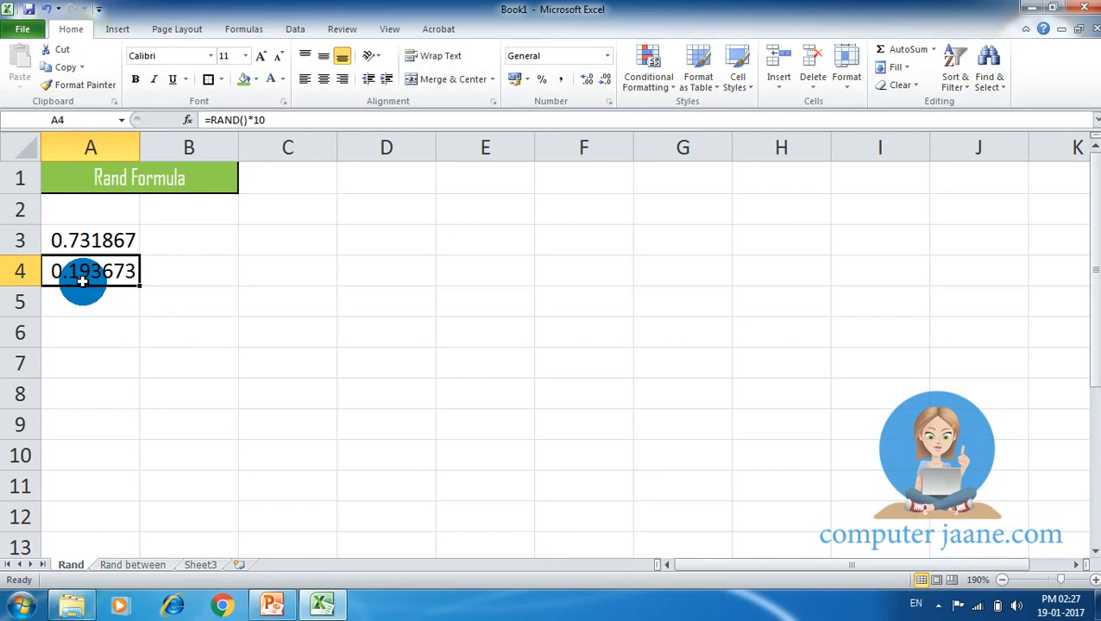
left_click(588, 80)
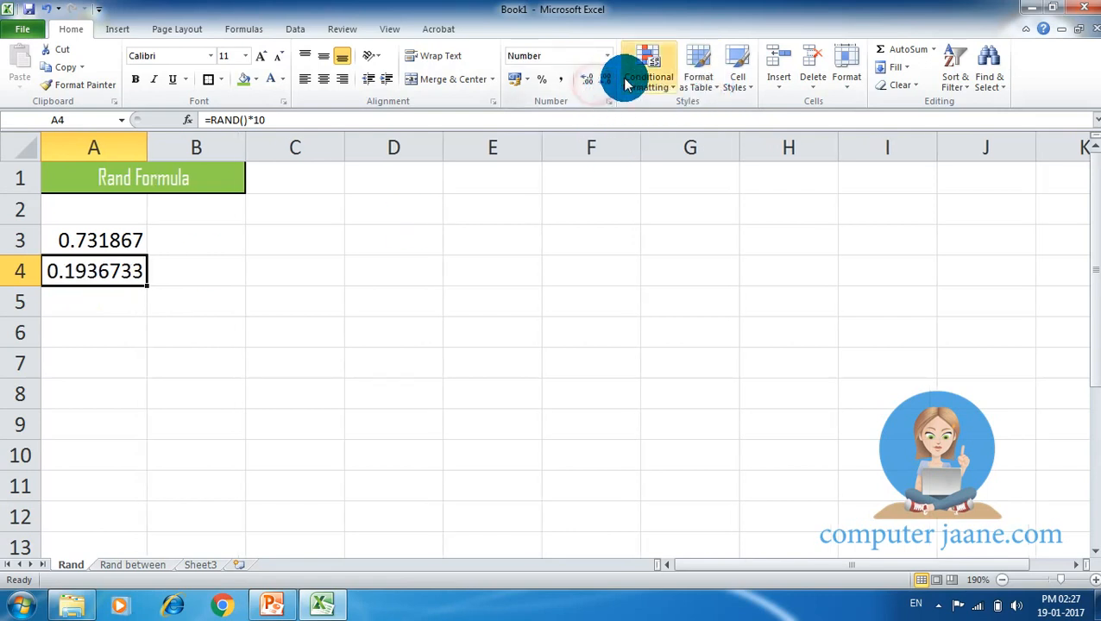
left_click(608, 85)
left_click(608, 84)
left_click(607, 85)
left_click(607, 84)
left_click(608, 85)
left_click(607, 85)
left_click(607, 85)
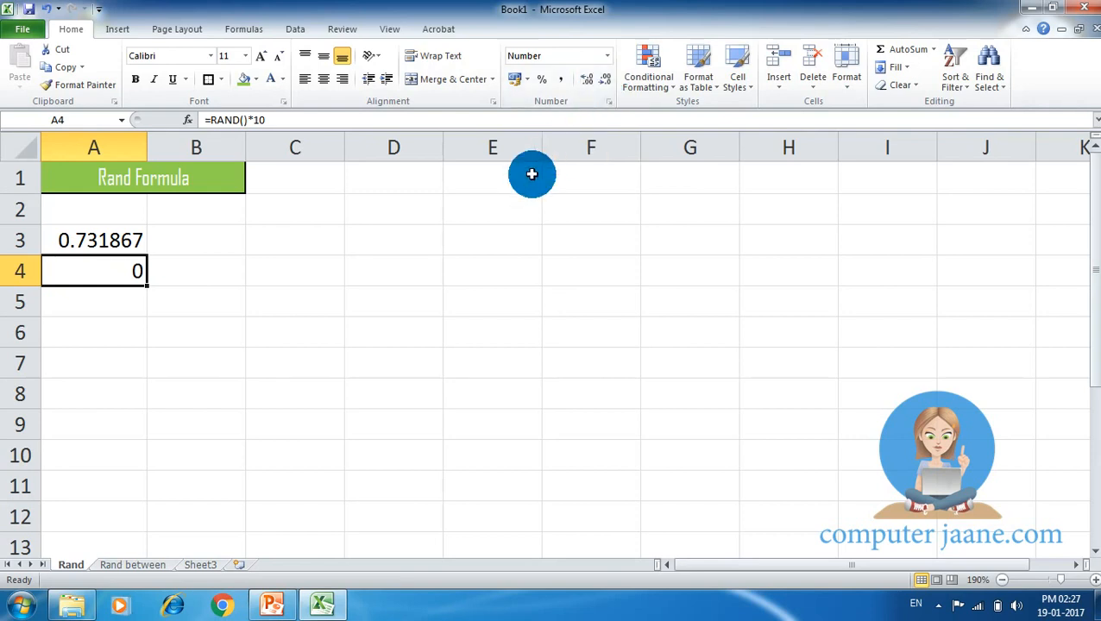
Recalculate the sheet repeatedly to check the whole numbers displayed in A4
key("F9")
key("F9")
key("F9")
key("F9")
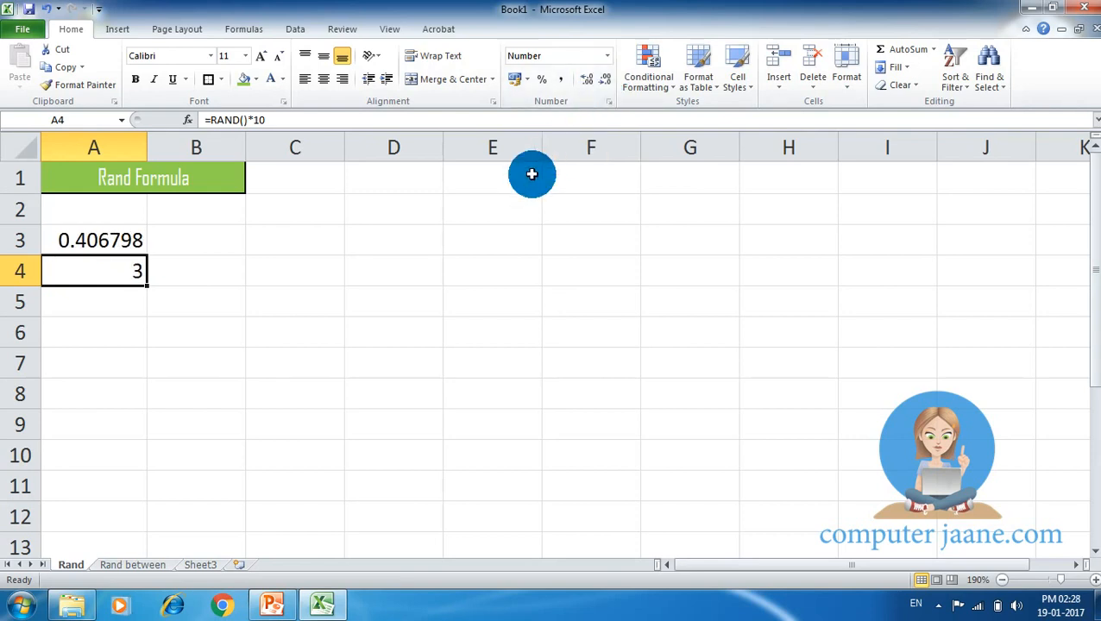
key("F9")
key("F9")
key("F9")
key("F9")
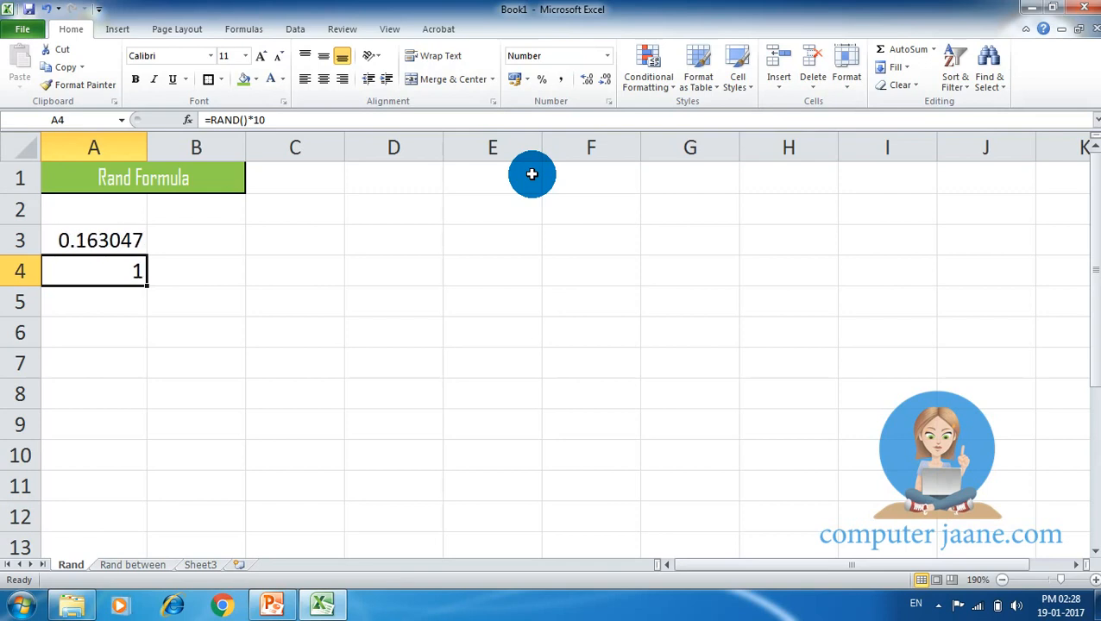
key("F9")
key("F9")
key("F9")
key("F9")
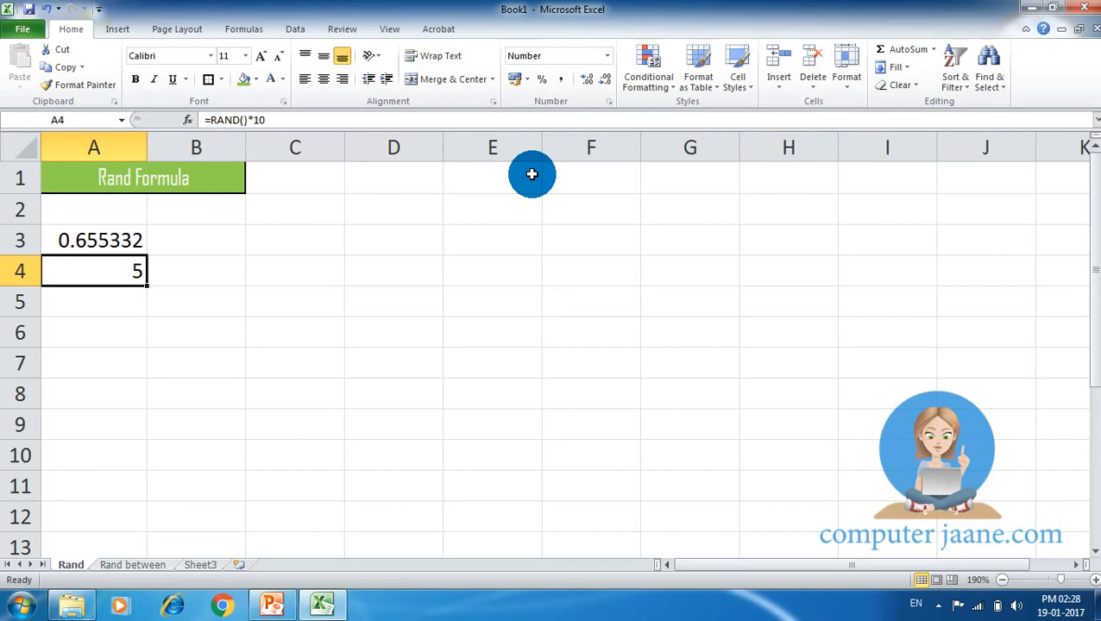
key("F9")
key("F9")
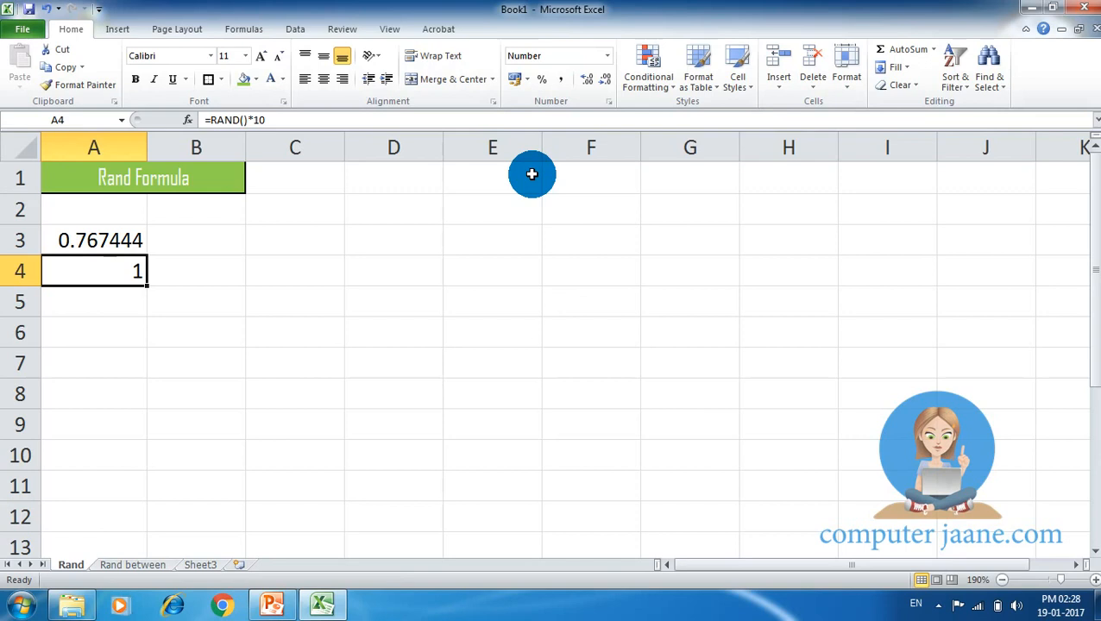
Enter the formula =RAND()*100 in cell A5 to generate a random number between 0 and 100
left_click(264, 301)
left_click(114, 301)
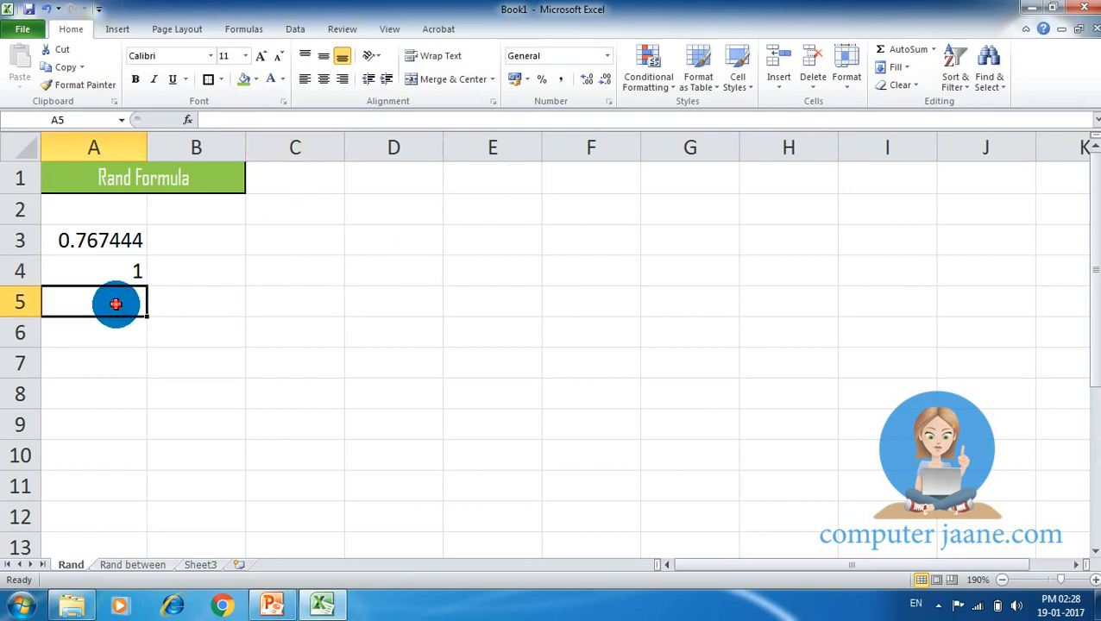
type("=rand")
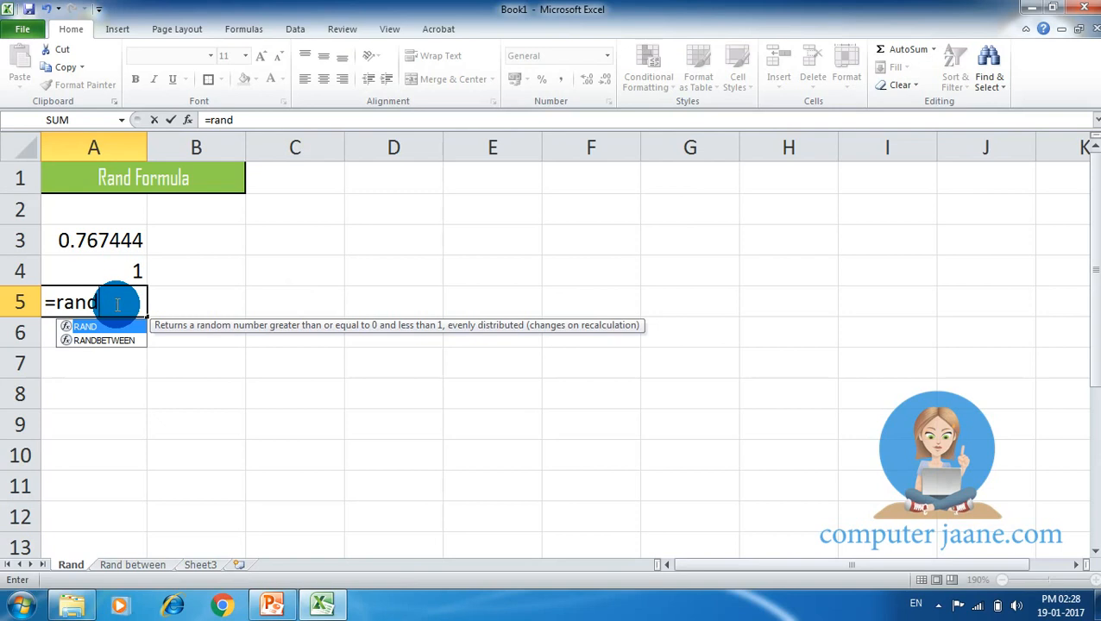
key("Tab")
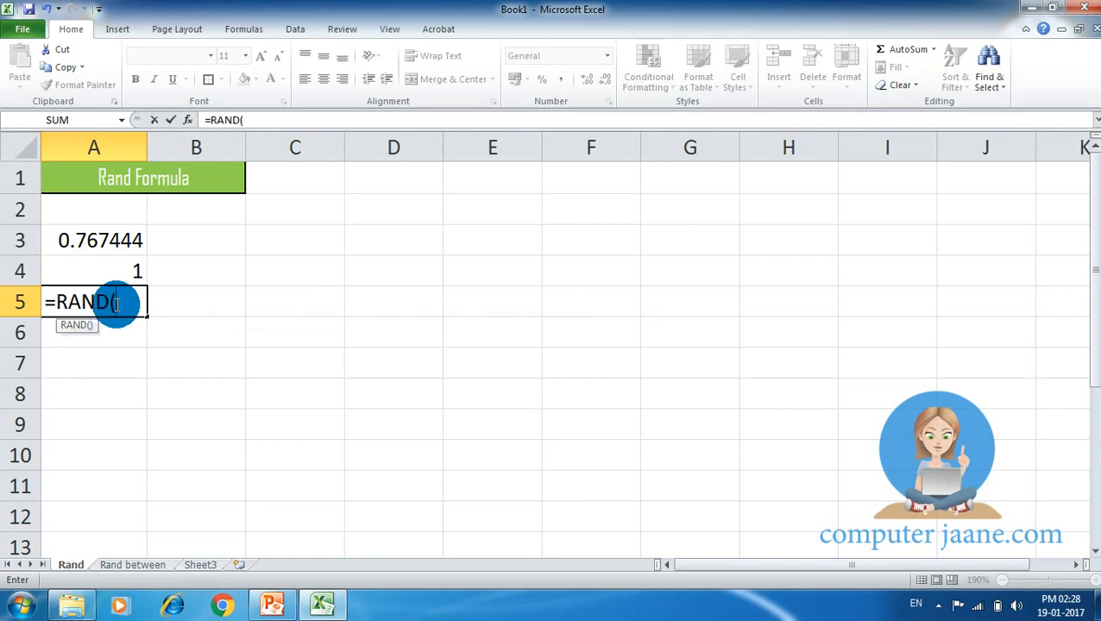
type(")")
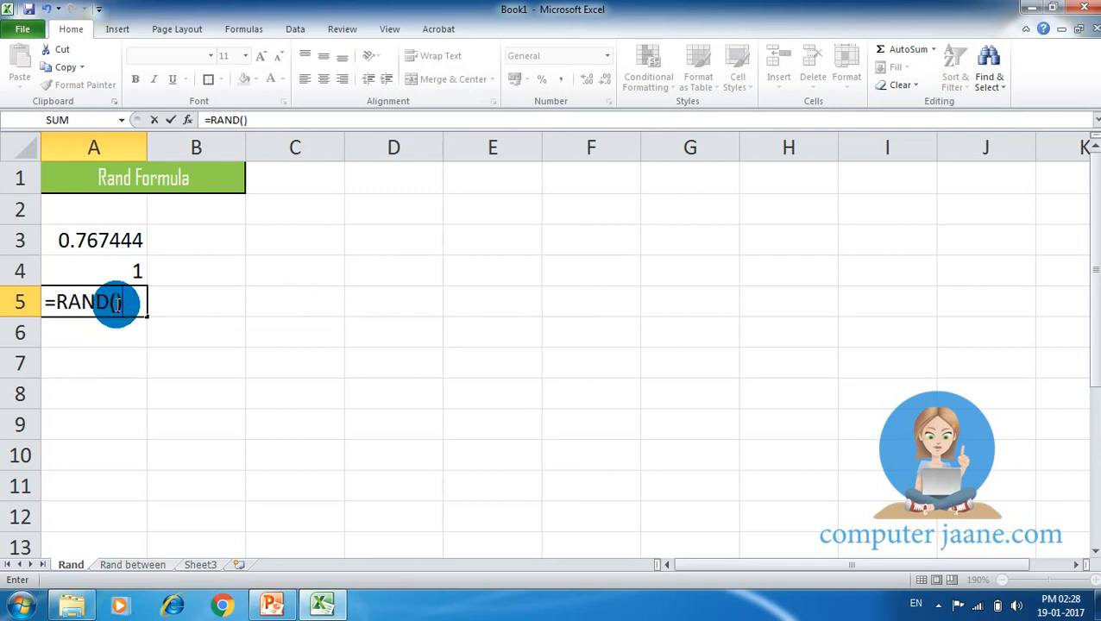
type("*100")
key("Return")
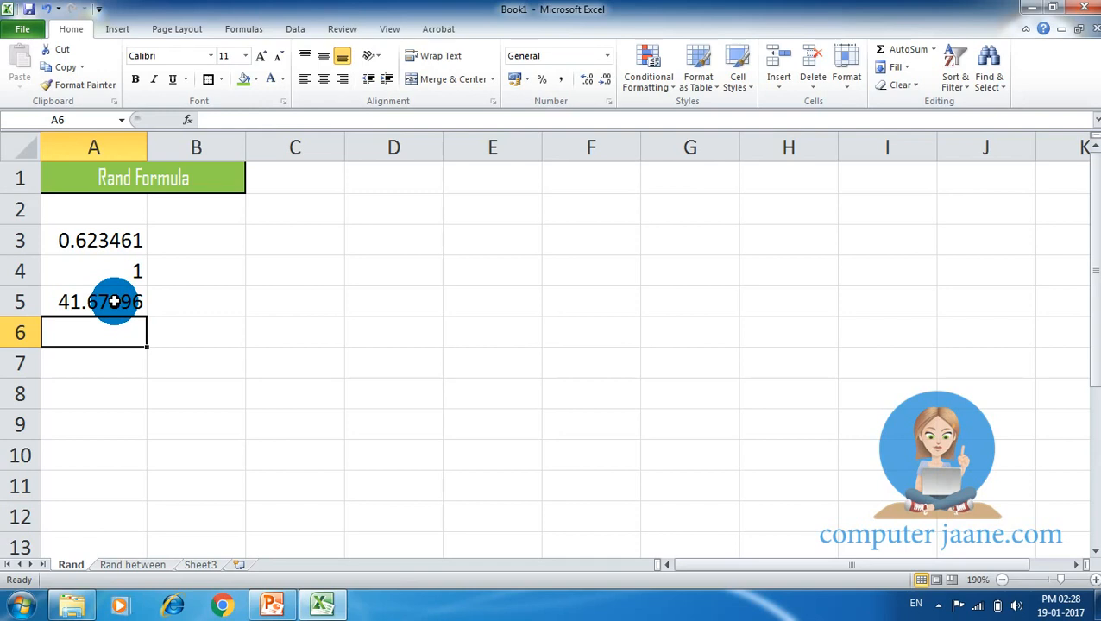
Recalculate the sheet repeatedly to check the range of random numbers produced in A5
key("F9")
key("F9")
key("F9")
key("F9")
key("F9")
key("F9")
key("F9")
key("F9")
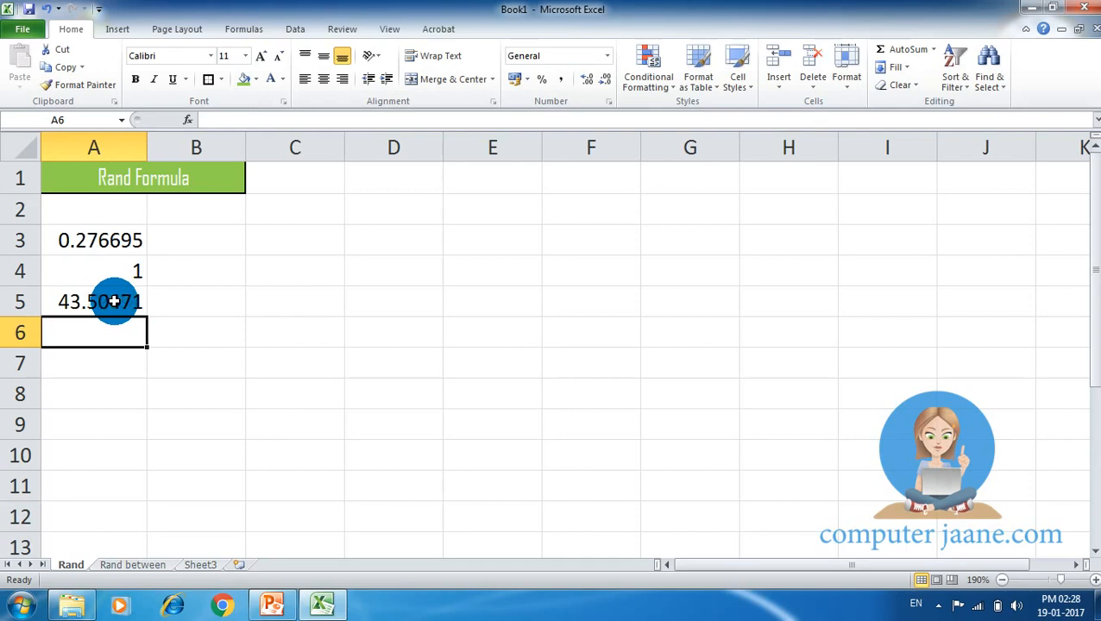
key("F9")
key("F9")
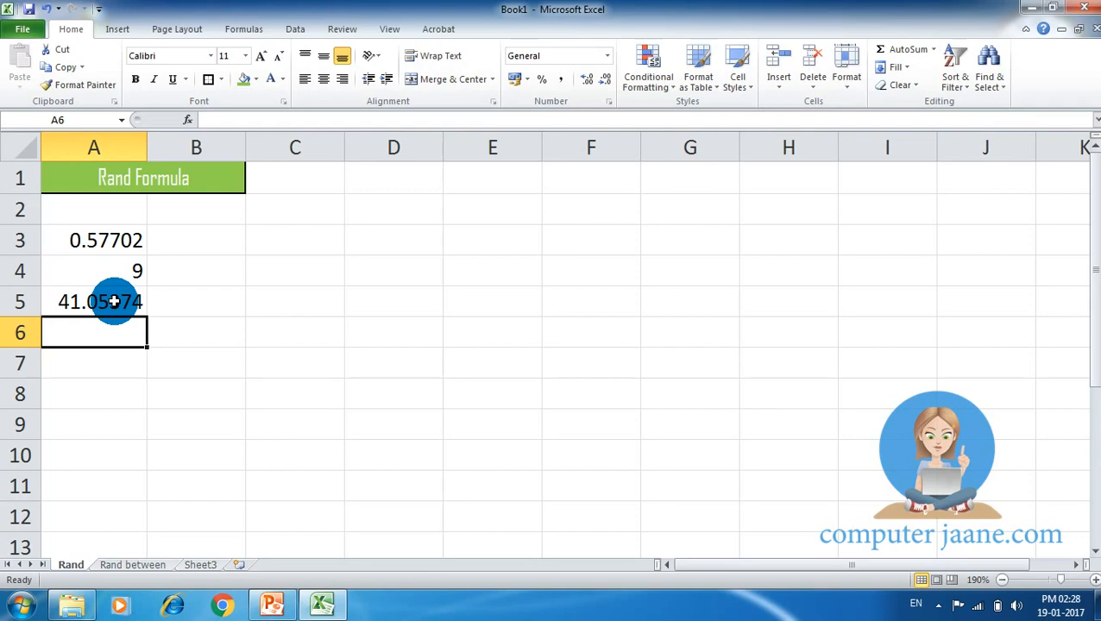
Enter the formula =RAND()*100 in cell A7 and fill it across the range A7:E12
left_click(236, 386)
left_click(107, 359)
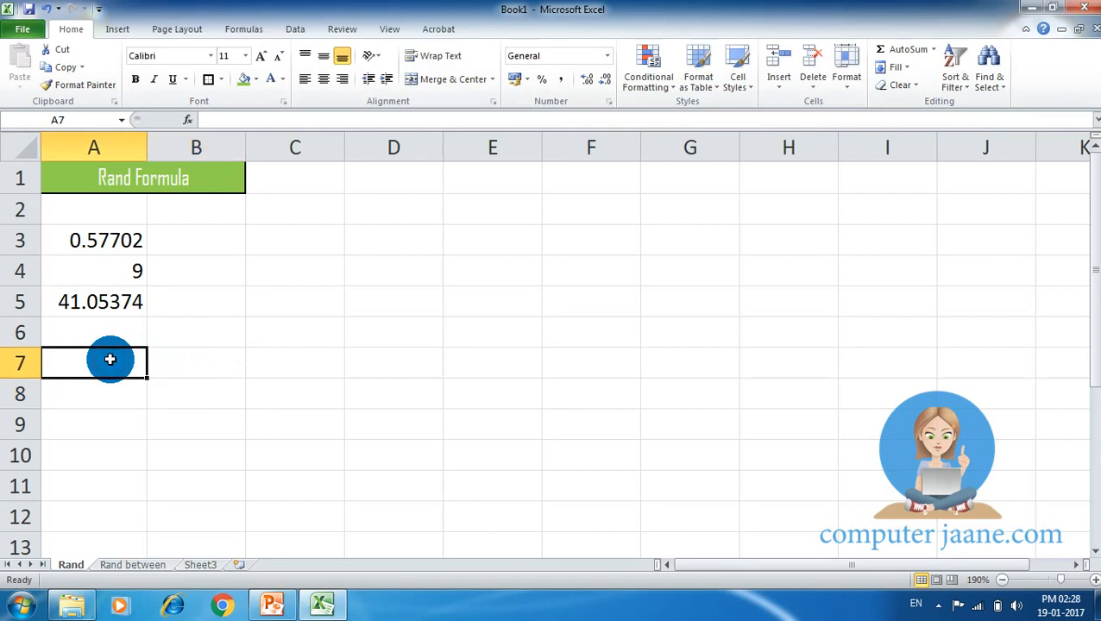
type("=rand")
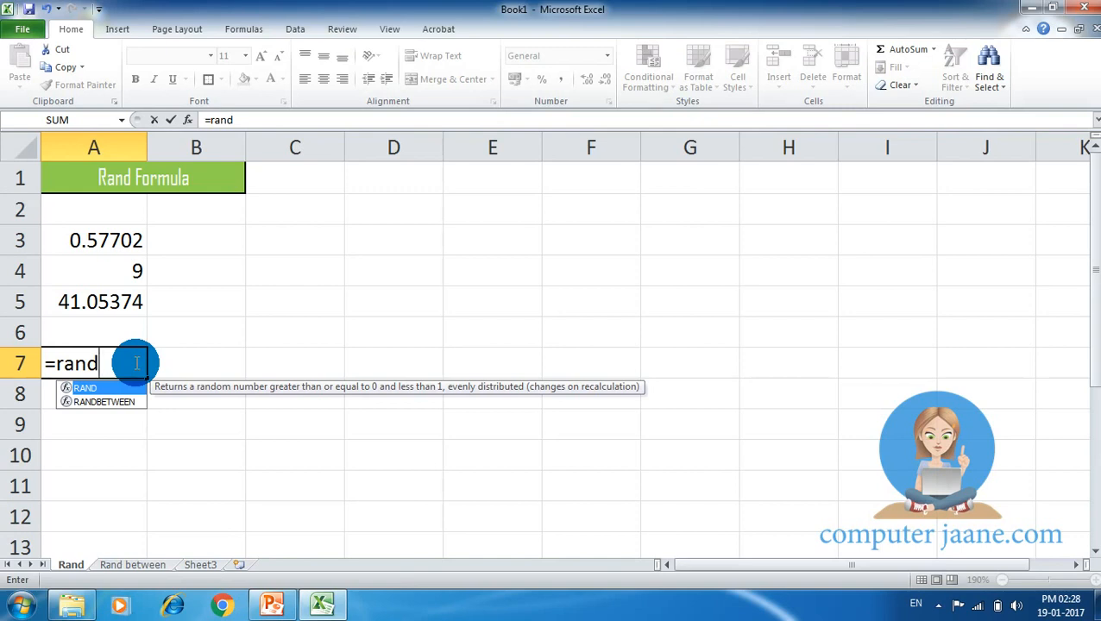
key("Tab")
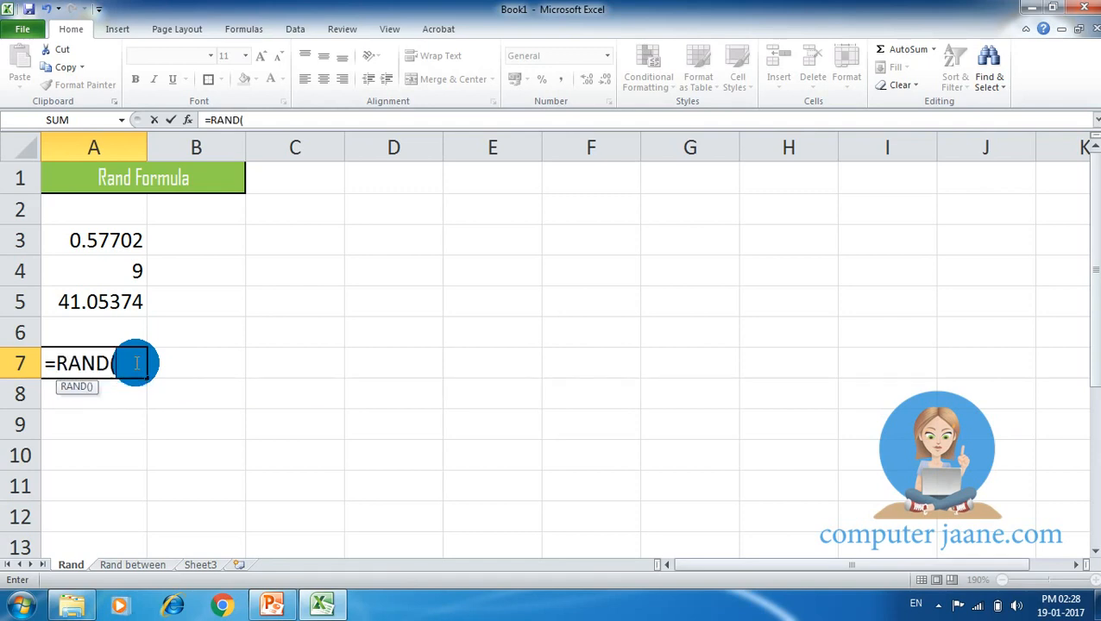
type(")*100")
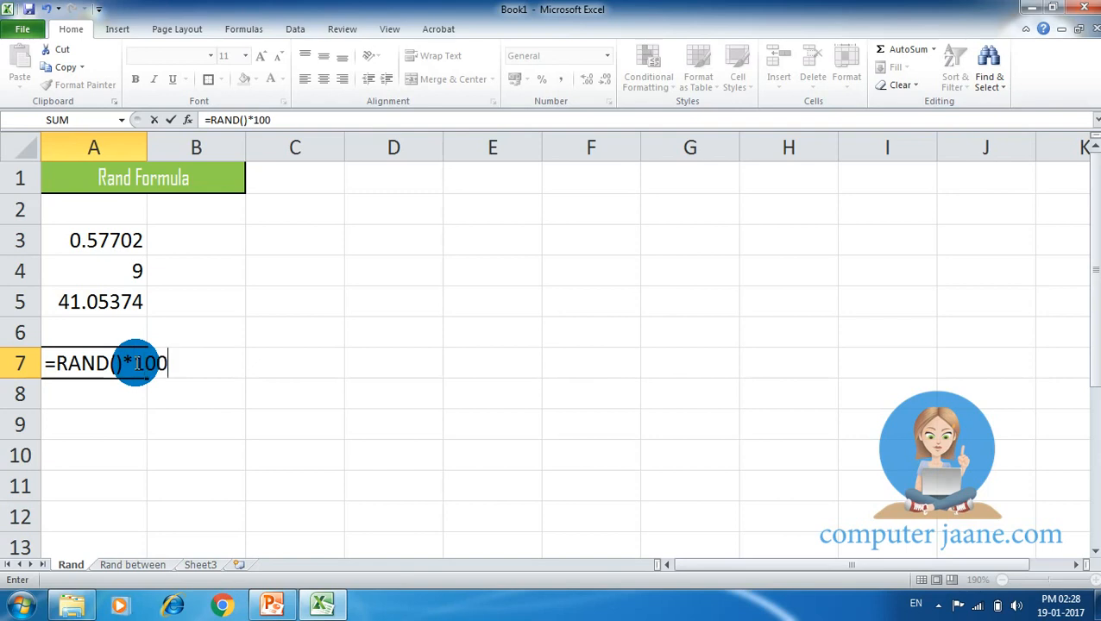
key("Return")
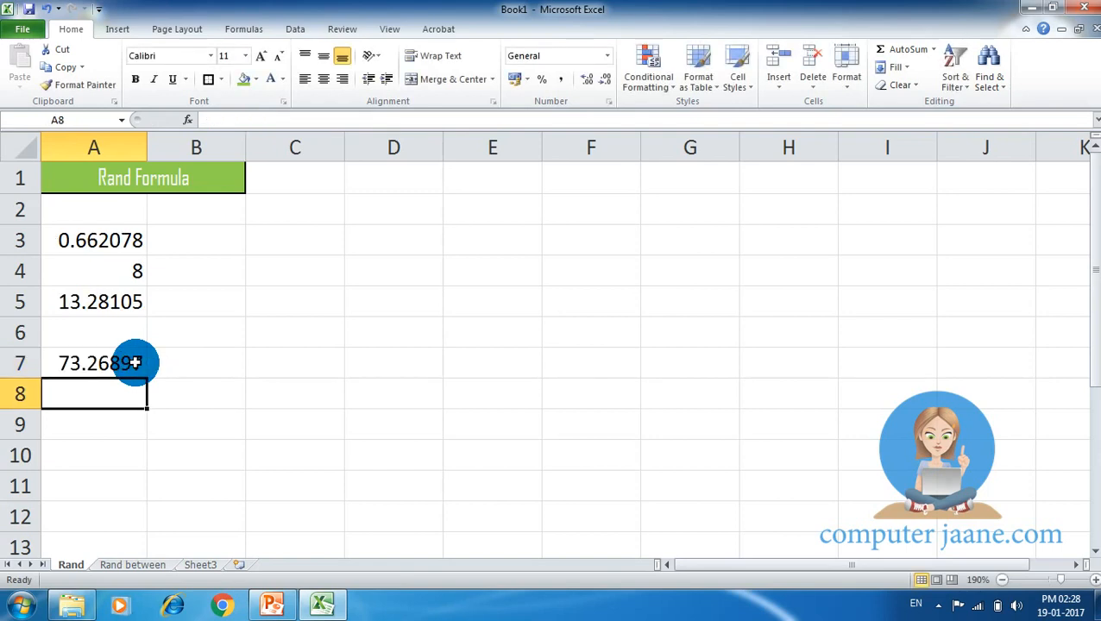
left_click(136, 364)
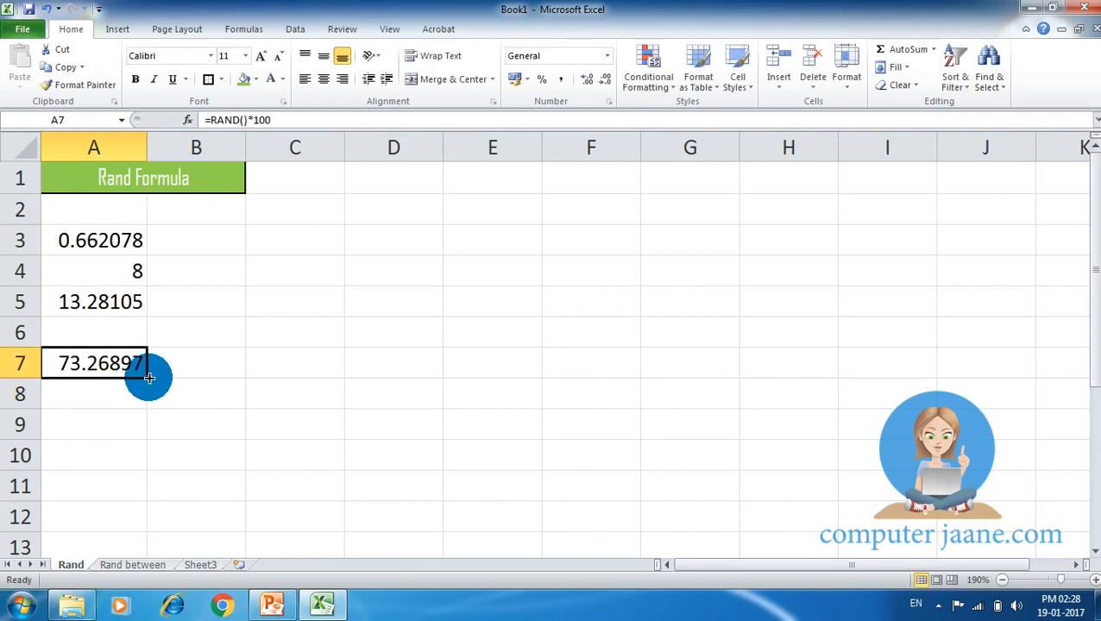
left_click_drag(150, 378, 511, 521)
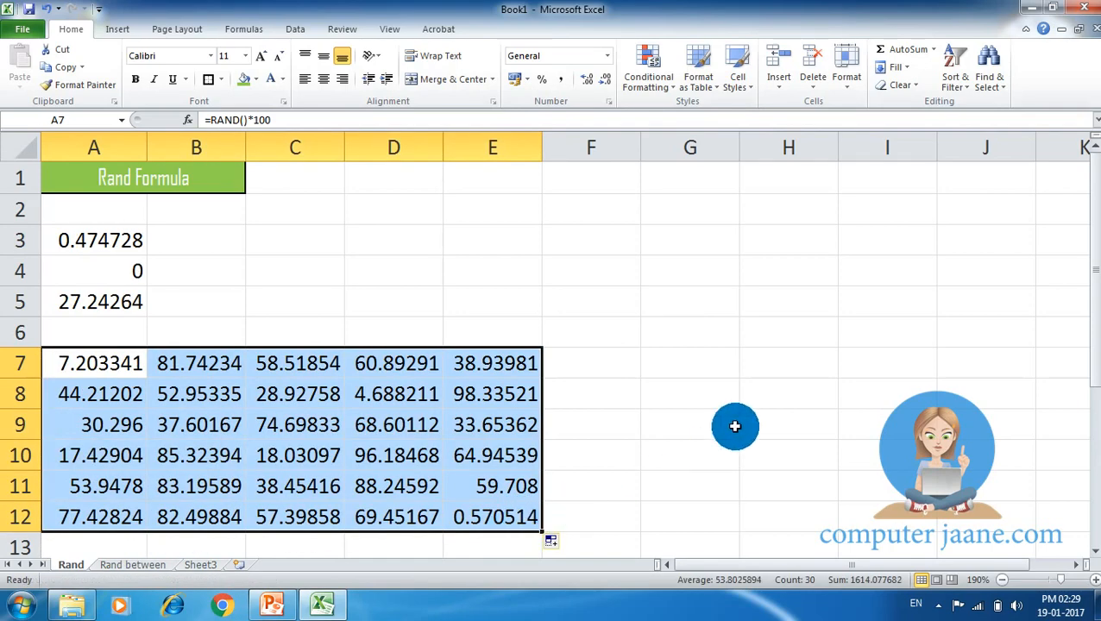
Format the random numbers in A7:E12 to show no decimal places
left_click(588, 78)
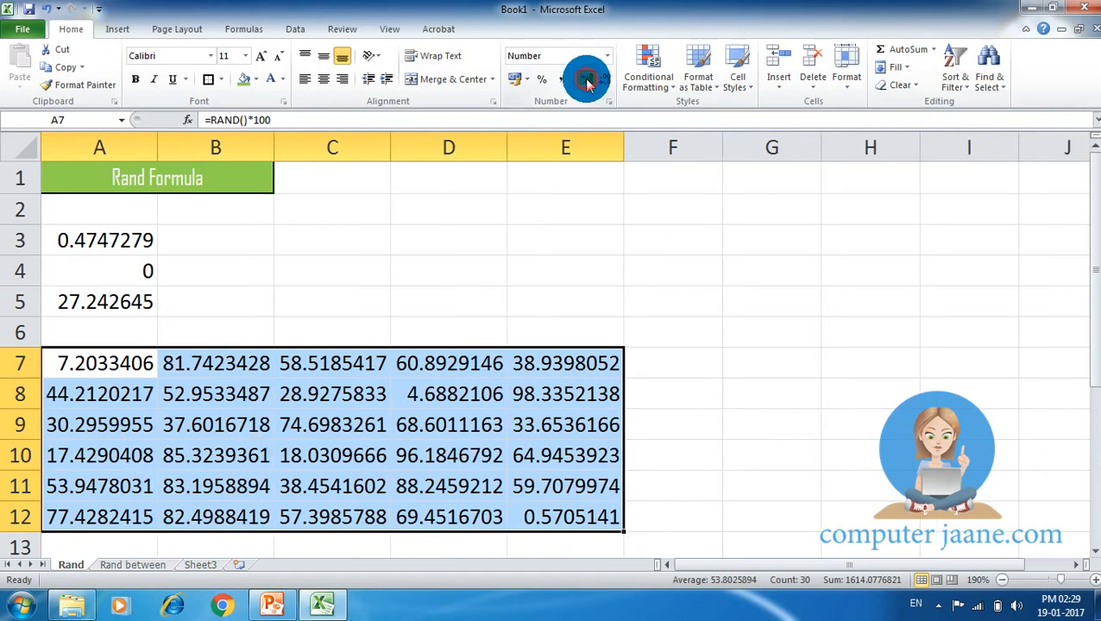
left_click(608, 86)
left_click(608, 86)
left_click(608, 87)
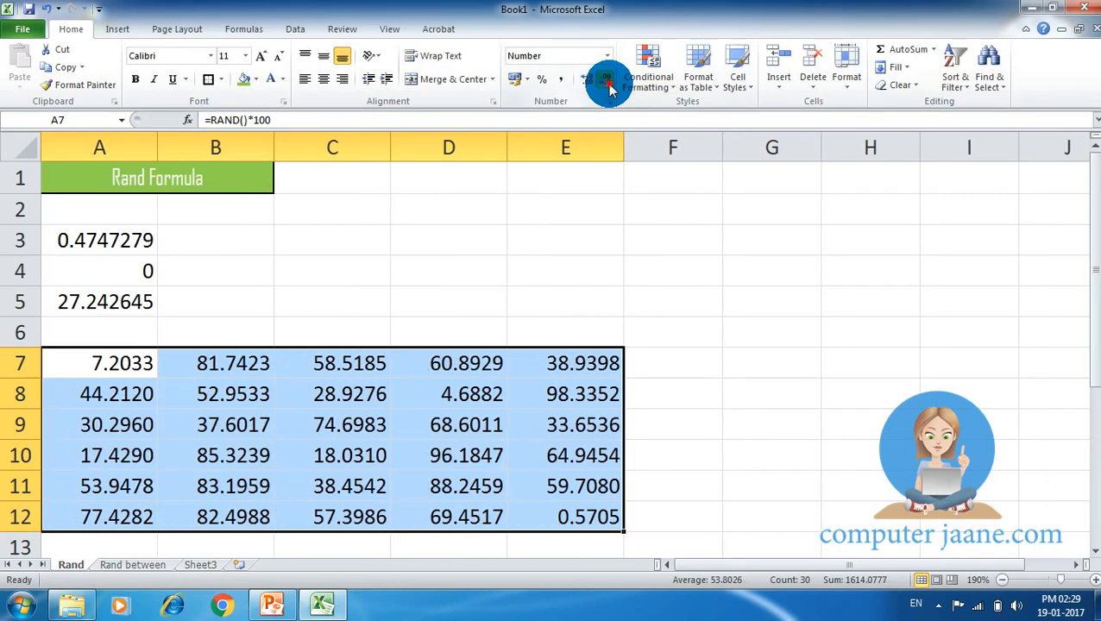
left_click(608, 86)
left_click(609, 86)
left_click(608, 86)
left_click(608, 86)
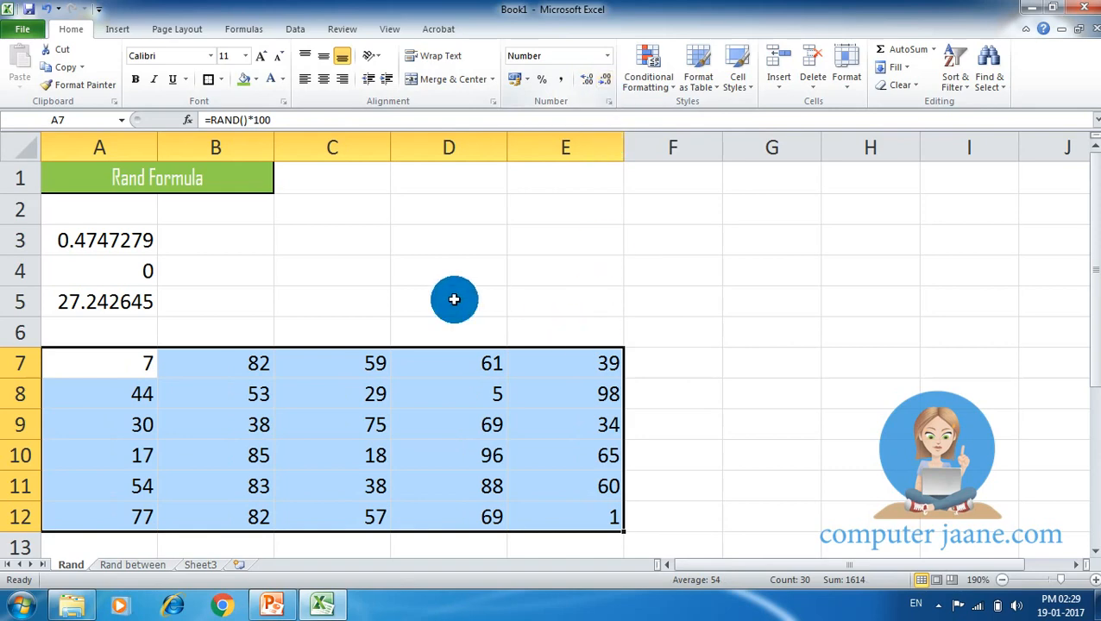
Center the numbers in A7:E12 and apply all borders to the range
left_click(324, 83)
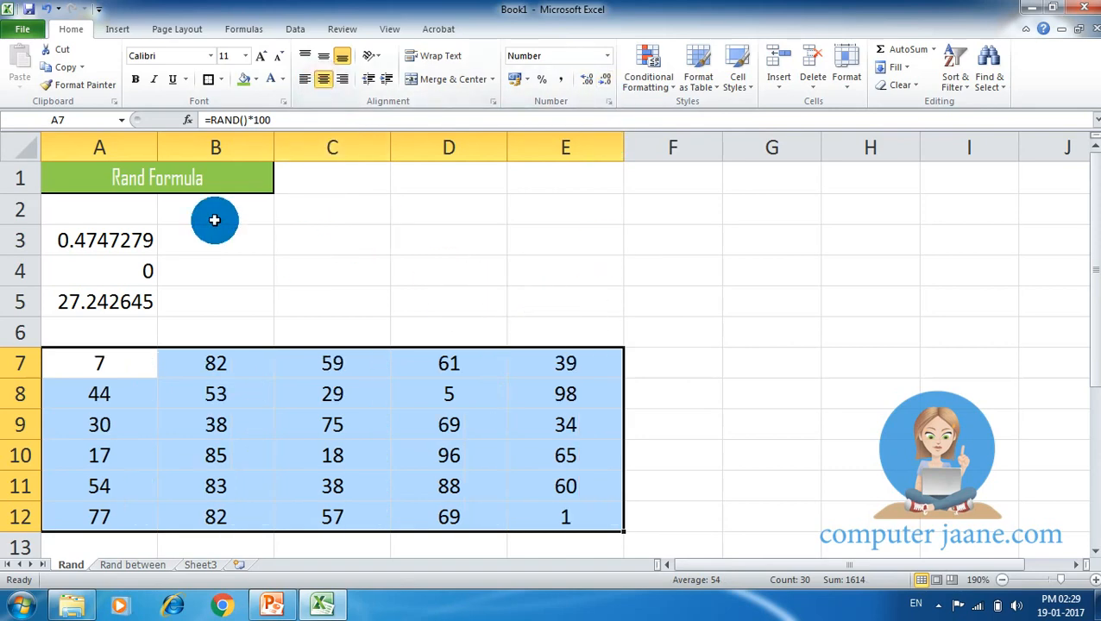
left_click(221, 81)
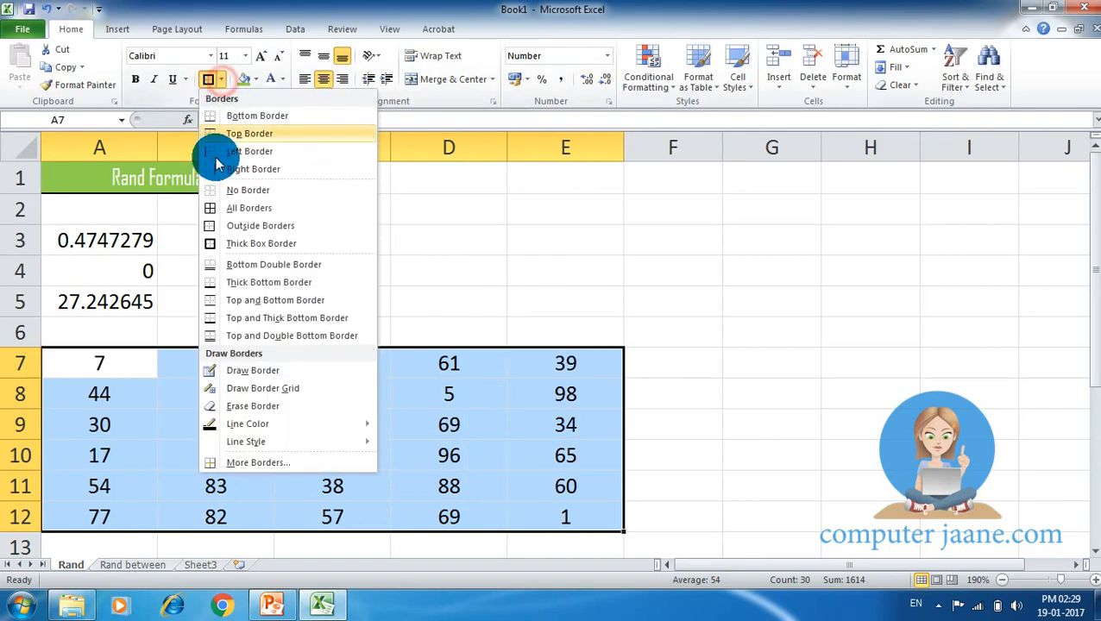
left_click(238, 206)
left_click(792, 319)
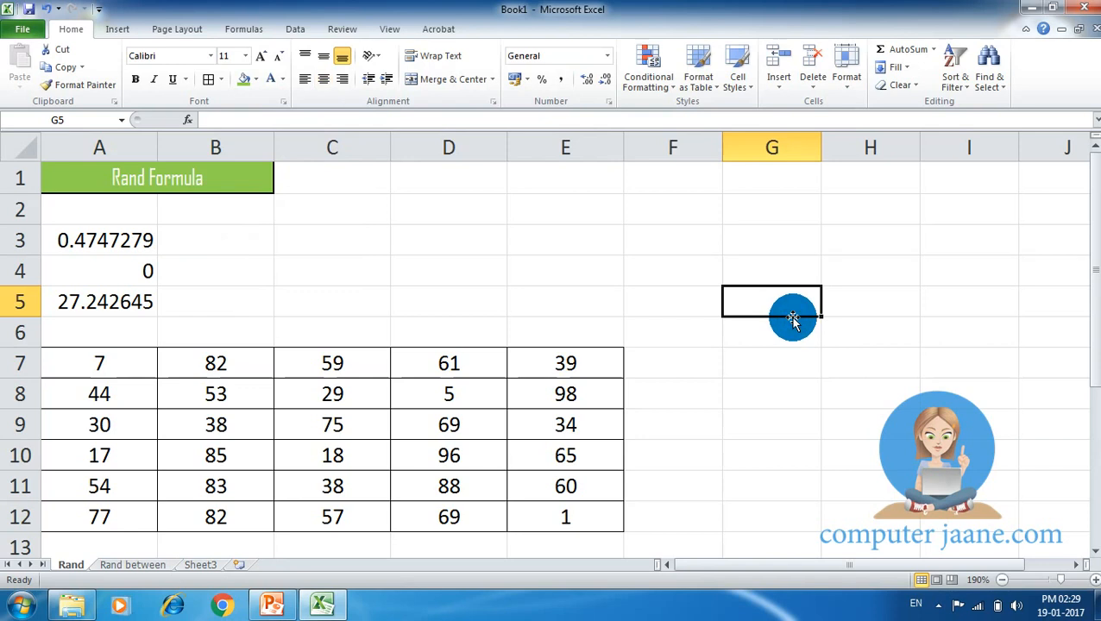
Recalculate the sheet repeatedly to check how the random numbers in A7:E12 change
key("F9")
key("F9")
key("F9")
key("F9")
key("F9")
key("F9")
key("F9")
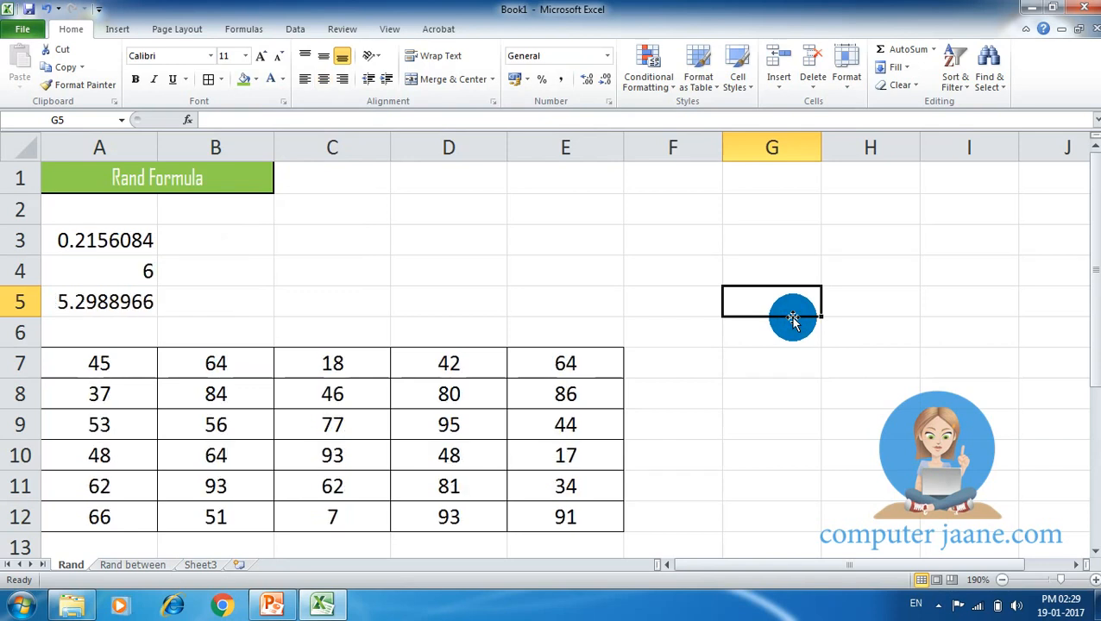
key("F9")
key("F9")
key("F9")
key("F9")
key("F9")
key("F9")
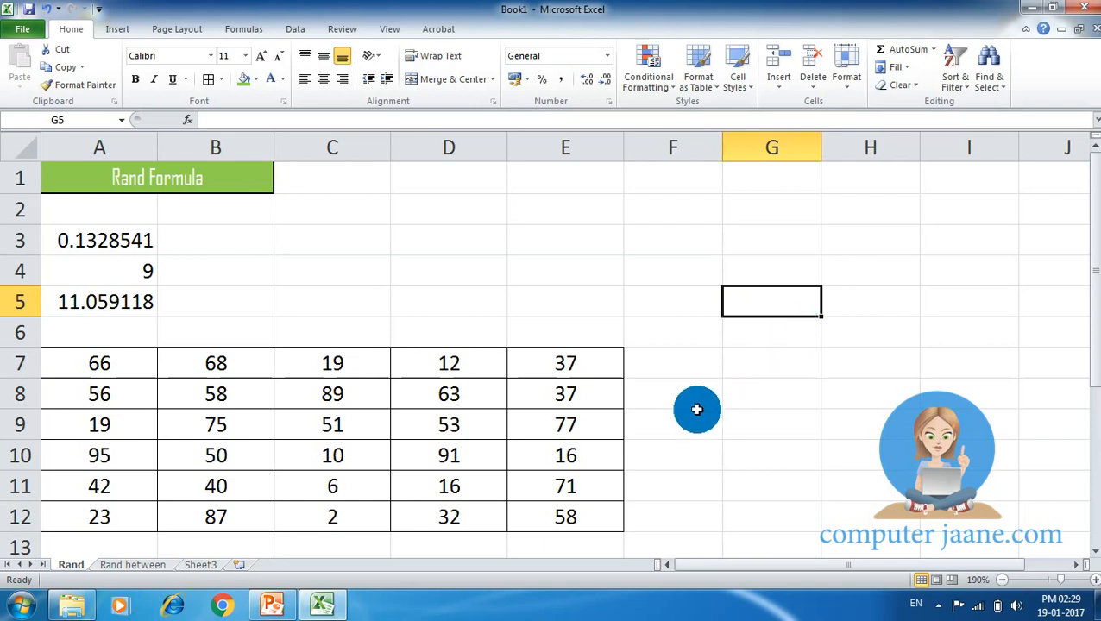
Copy the range A7:E12 and paste it over itself as values only, replacing the RAND formulas
left_click_drag(106, 365, 545, 511)
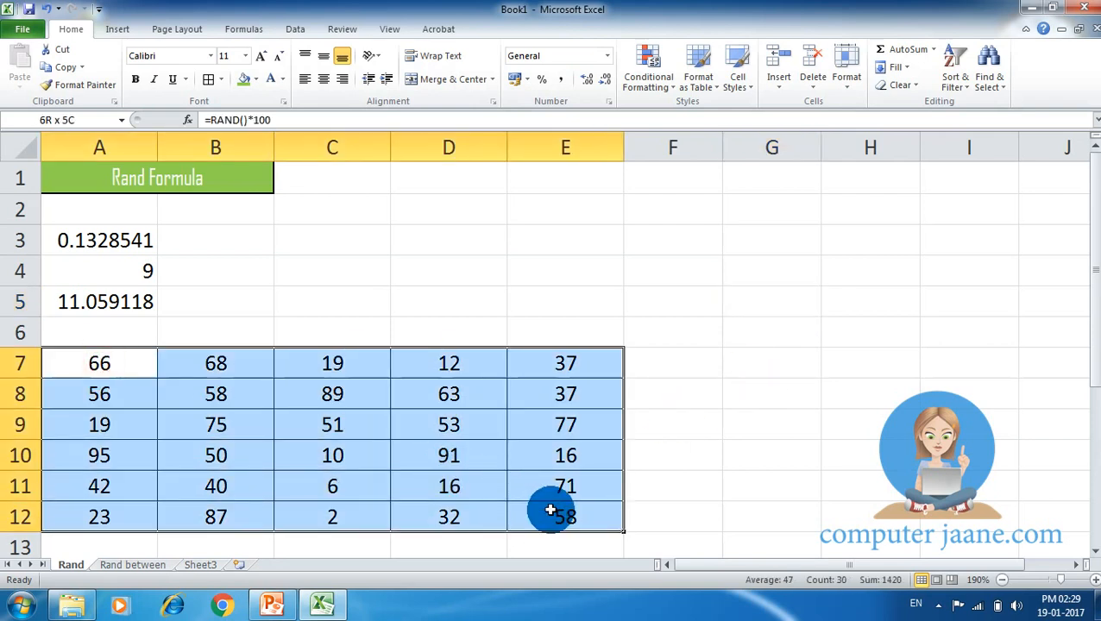
left_click(68, 69)
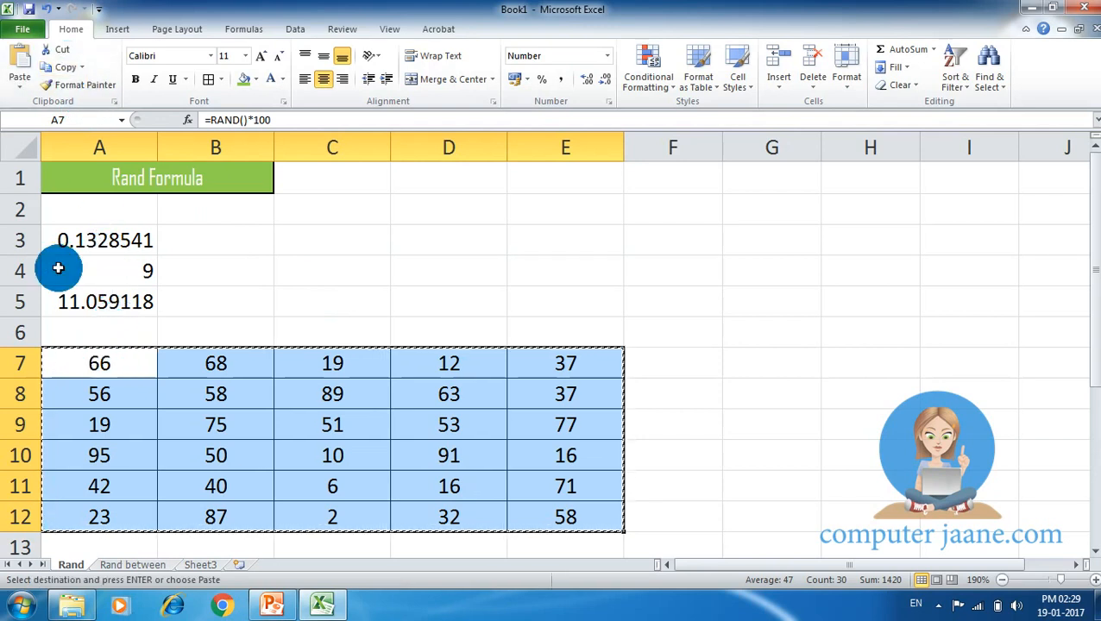
left_click(19, 83)
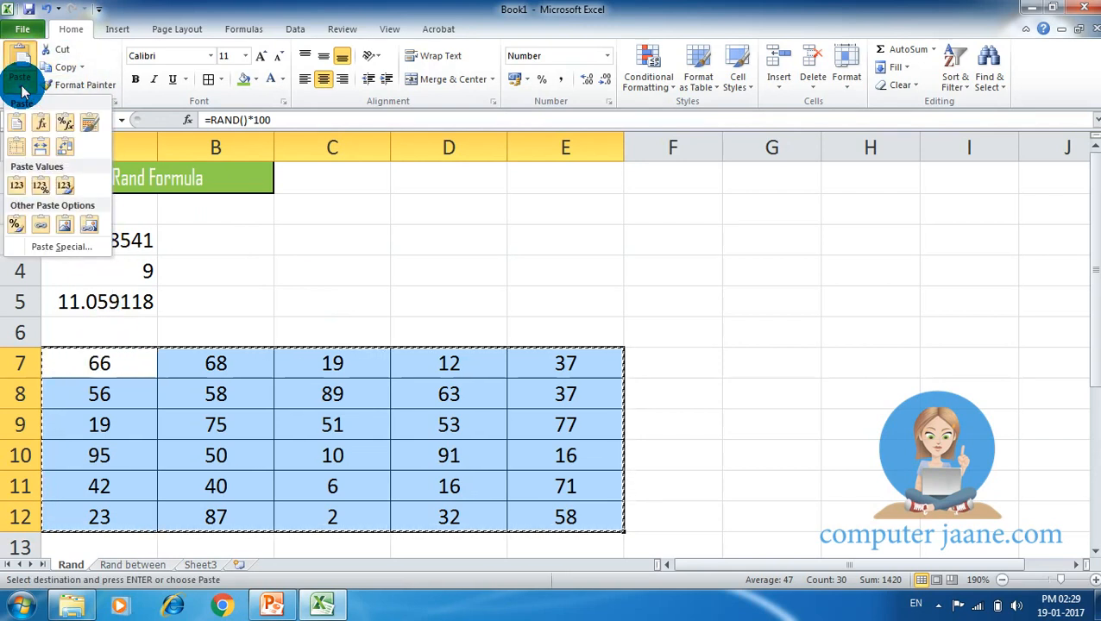
left_click(15, 188)
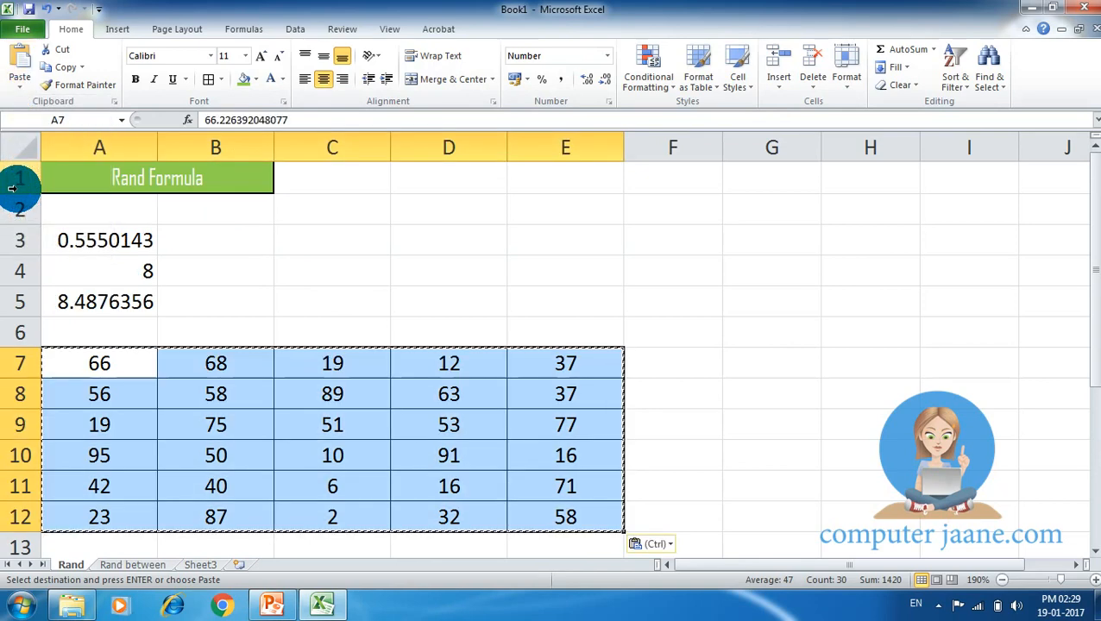
left_click(510, 276)
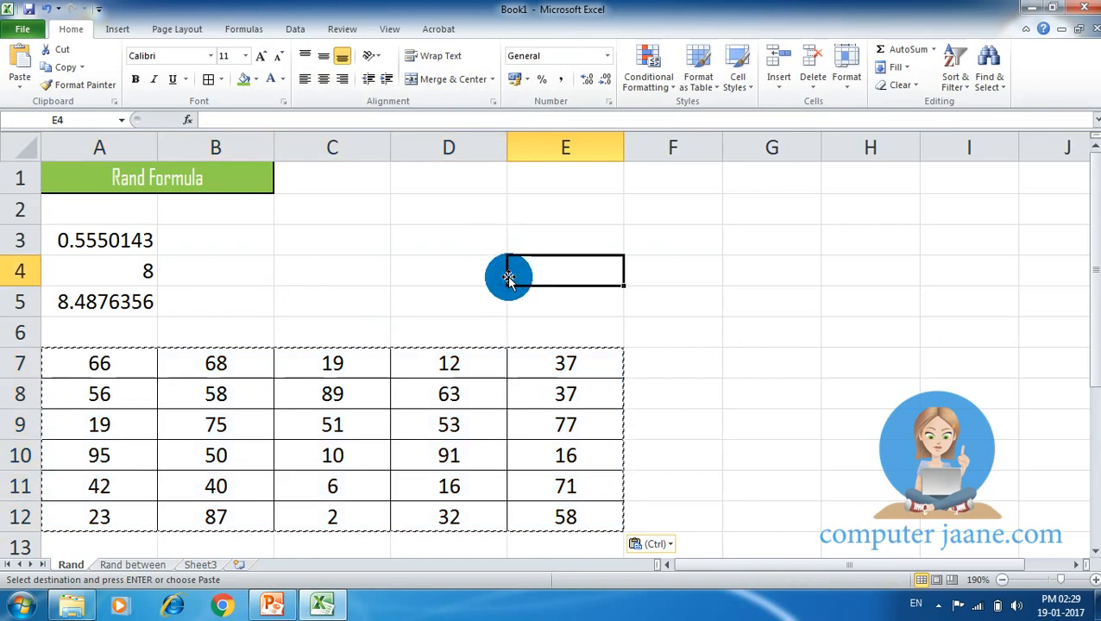
key("Return")
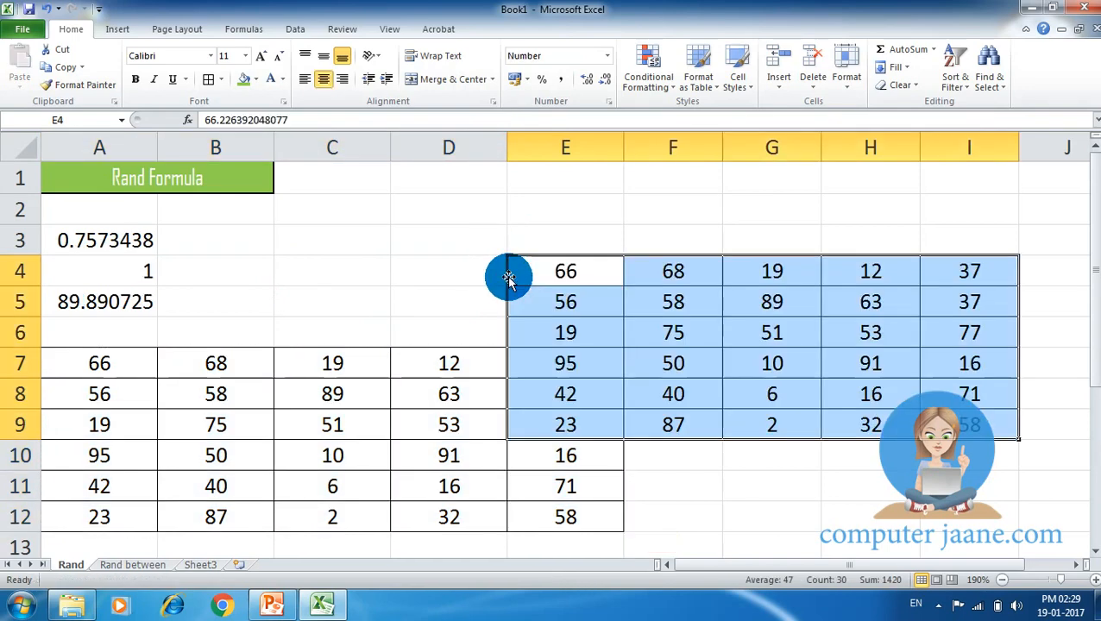
key("ctrl+z")
Recalculate the sheet several times to check whether the pasted values in A7:E12 still change
left_click(442, 250)
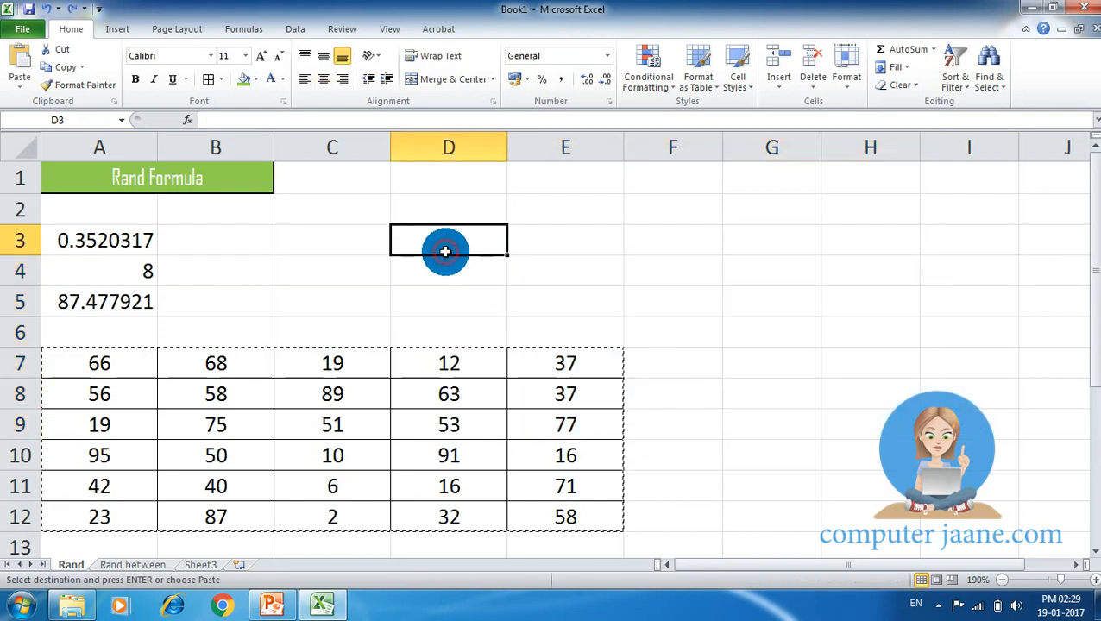
left_click(440, 270)
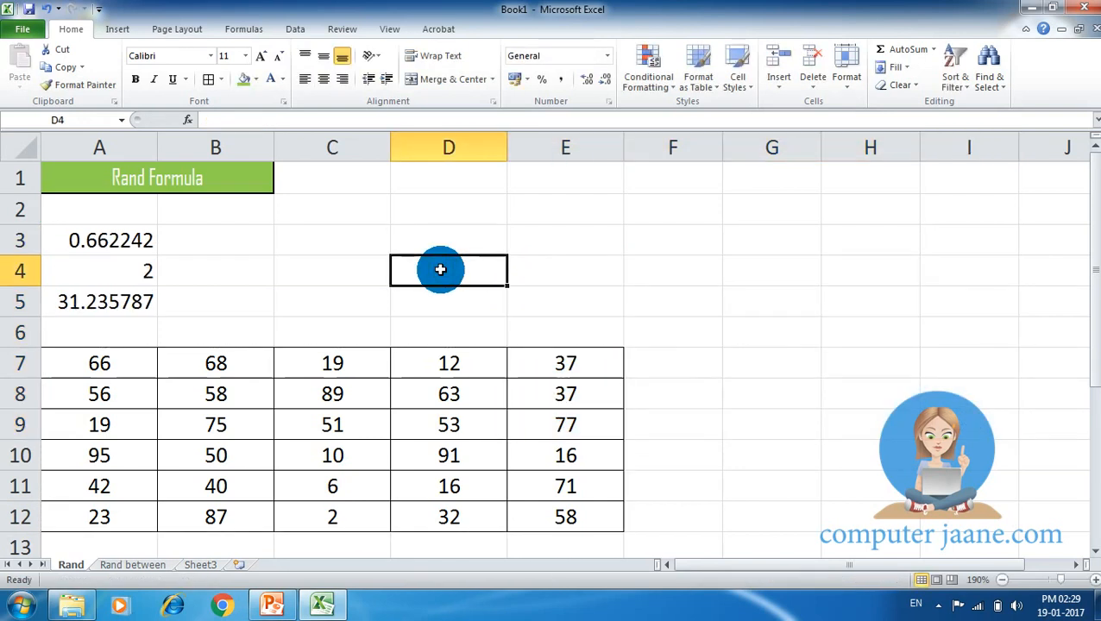
key("F9")
key("F9")
key("F9")
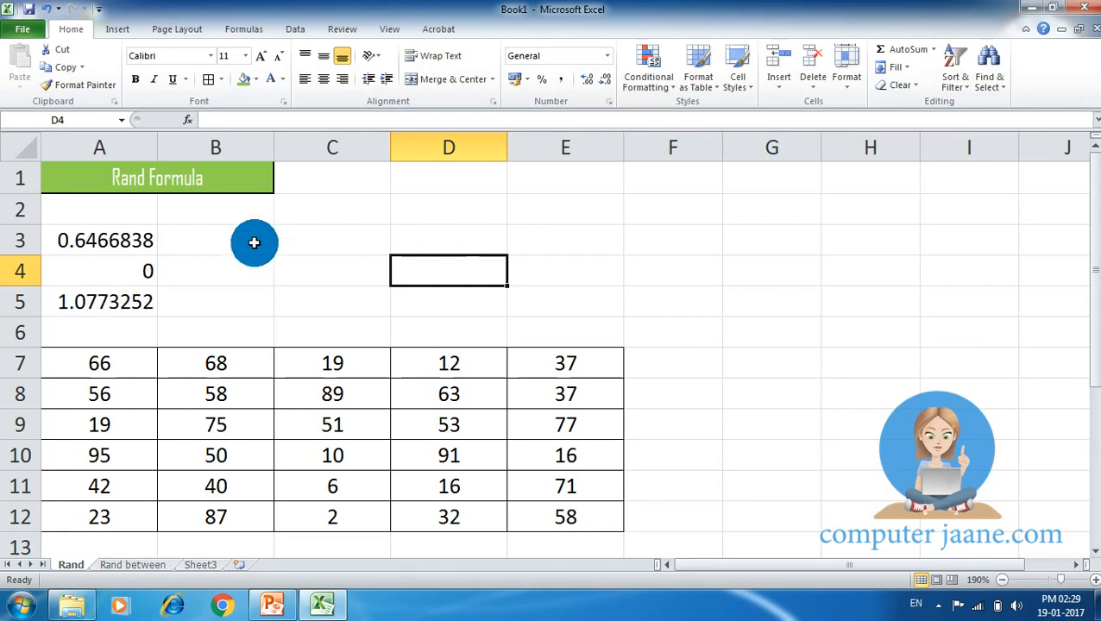
Select the formula cells A3:A5 and recalculate the sheet repeatedly to compare them with the pasted values
left_click_drag(142, 235, 143, 297)
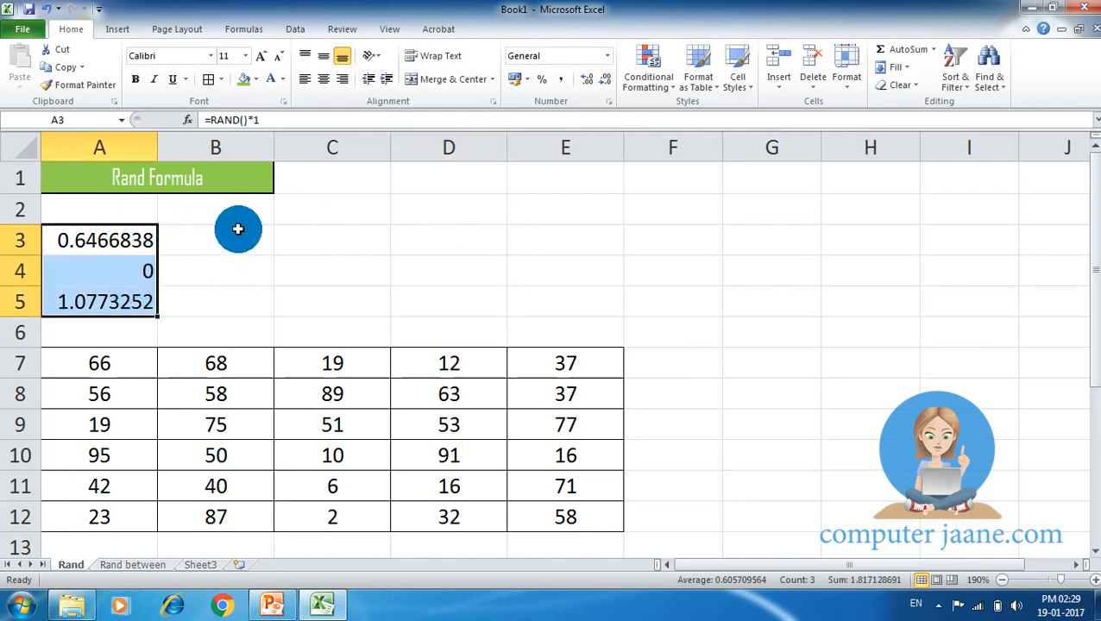
key("F9")
key("F9")
key("F9")
key("F9")
key("F9")
key("F9")
key("F9")
key("F9")
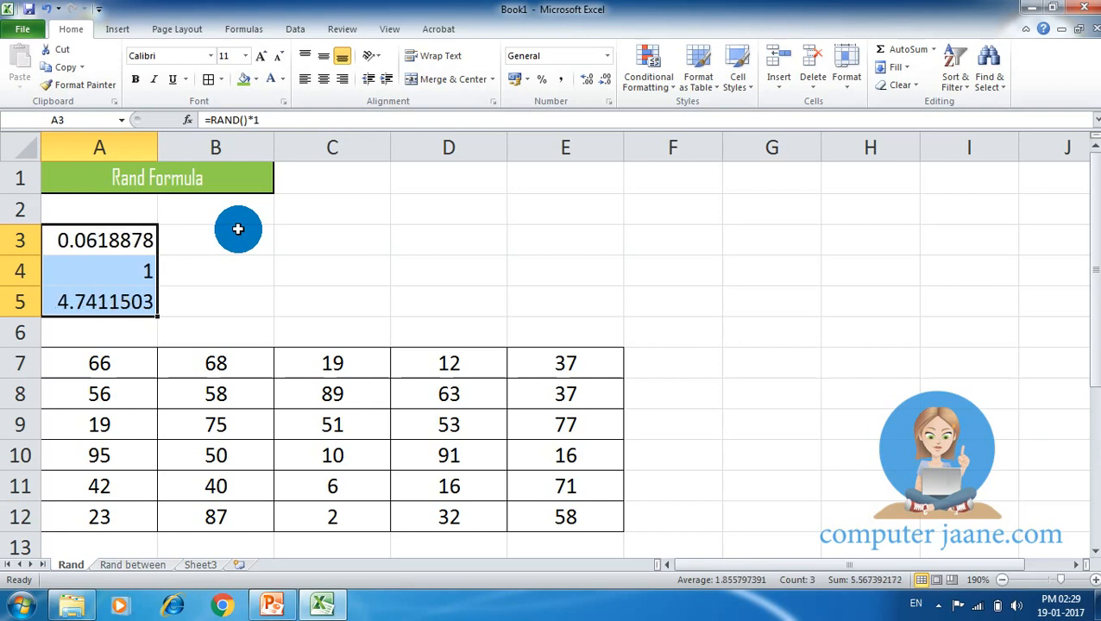
key("F9")
key("F9")
key("F9")
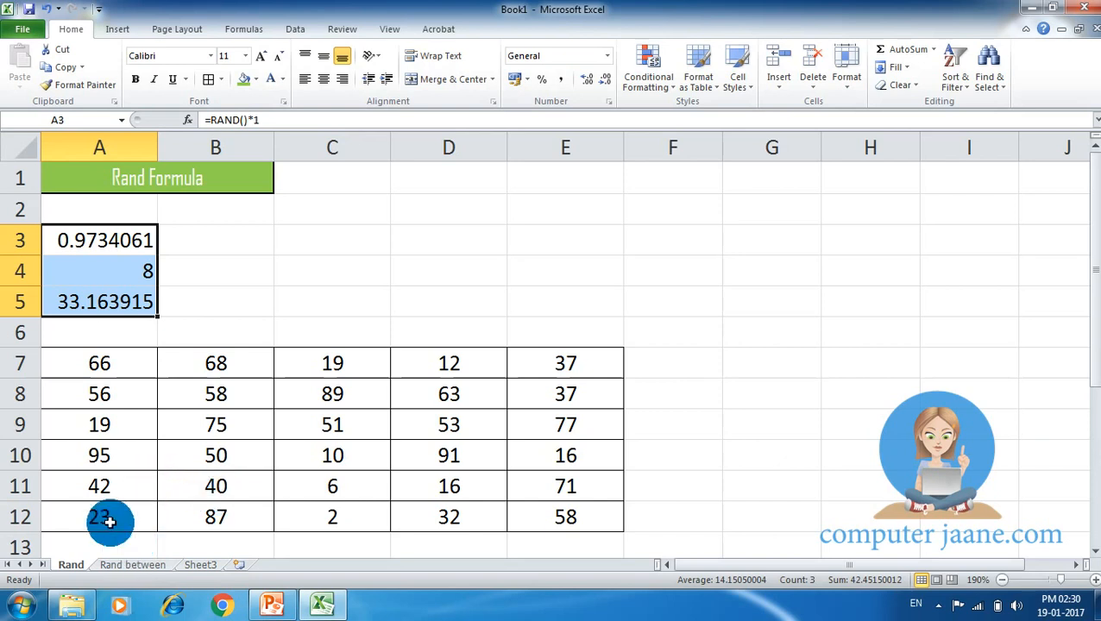
On the Rand between sheet, replace the duplicate student name in cell A5 with a different first name
left_click(134, 565)
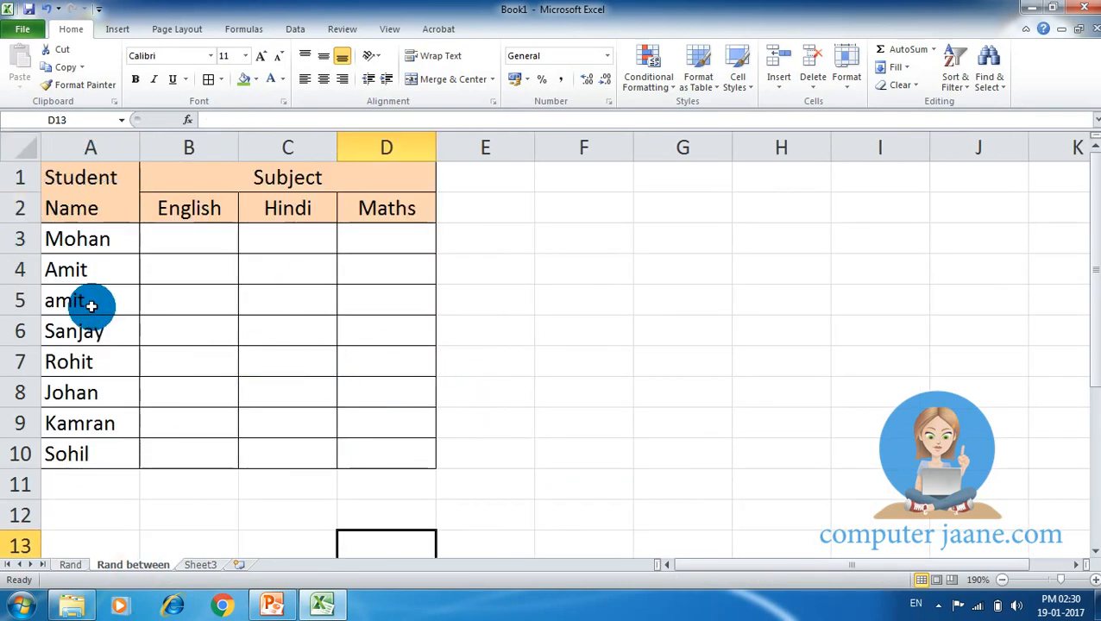
left_click(86, 177)
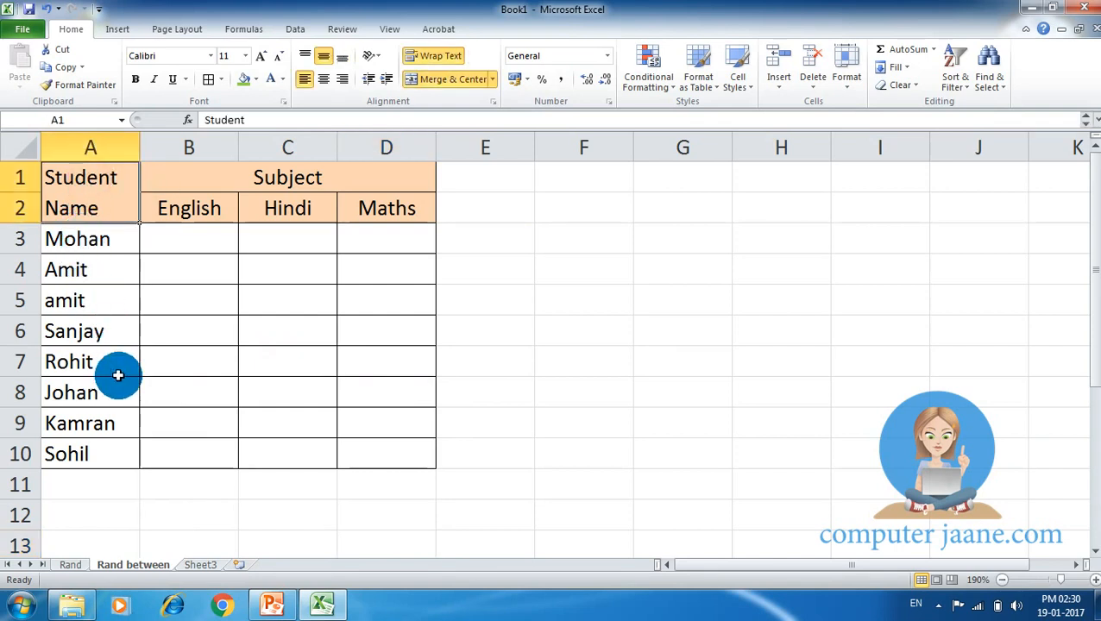
left_click(78, 300)
key("Delete")
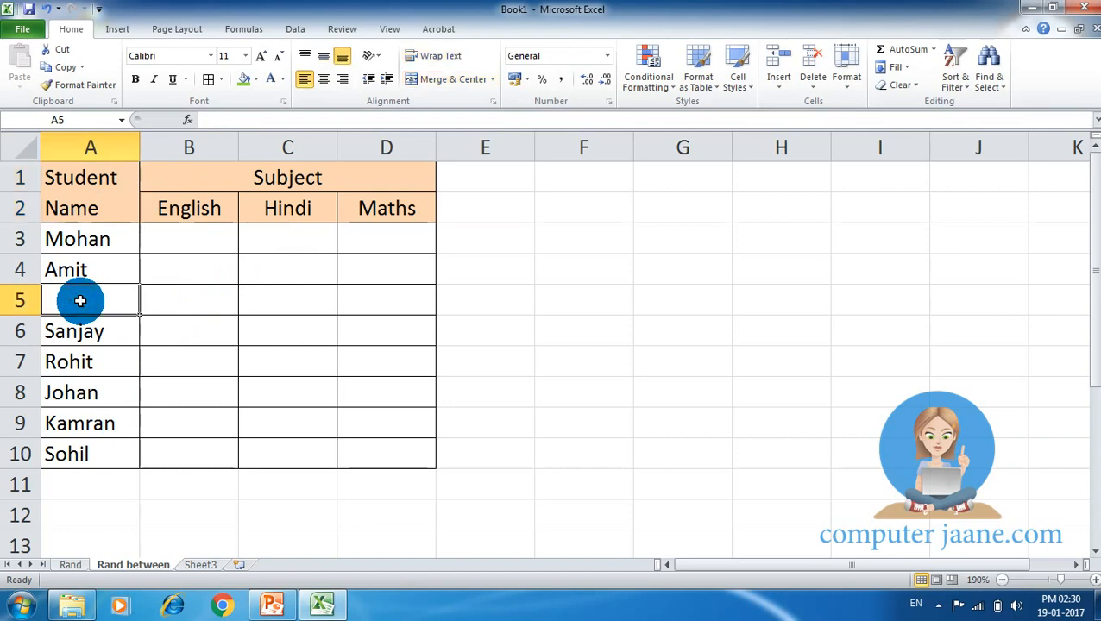
type("An")
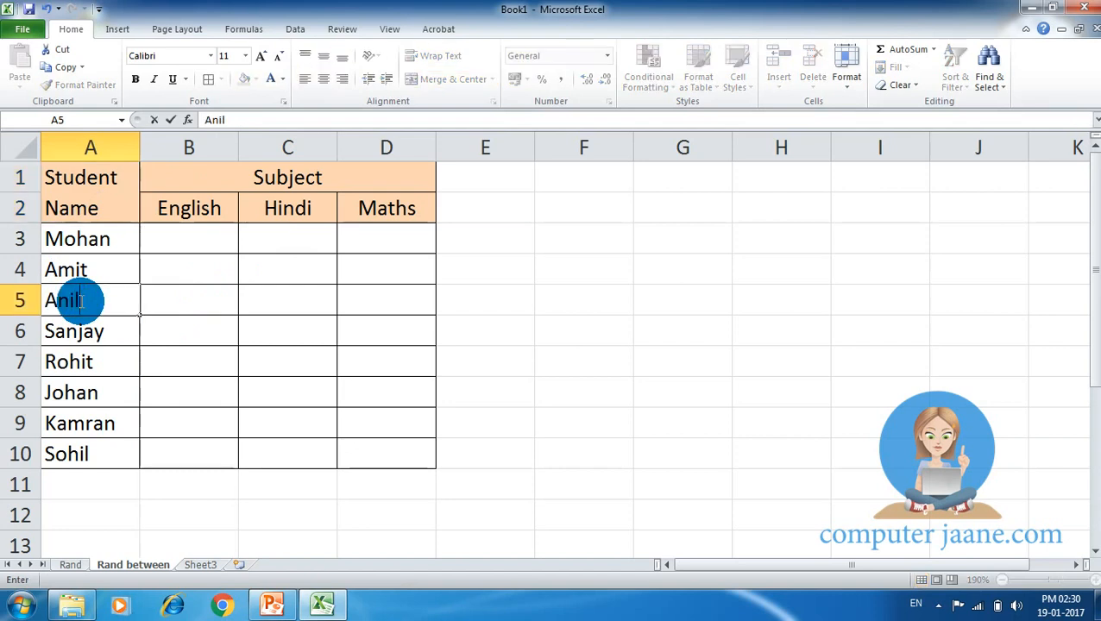
type("il")
left_click(244, 315)
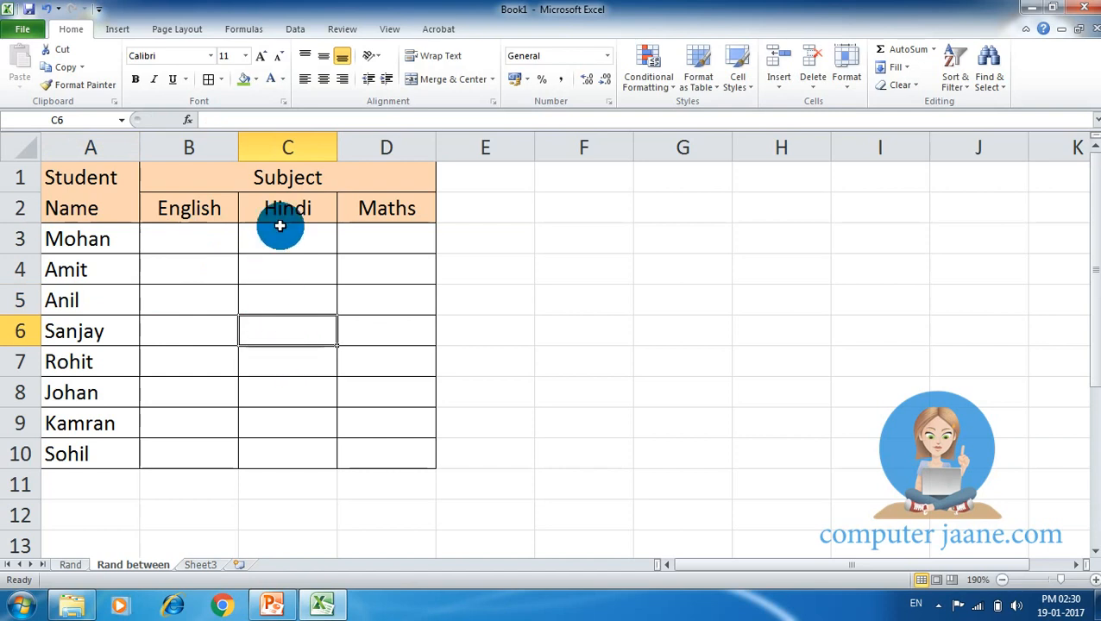
Select the empty marks cells B3:D10 under the English, Hindi and Maths headings
left_click(210, 174)
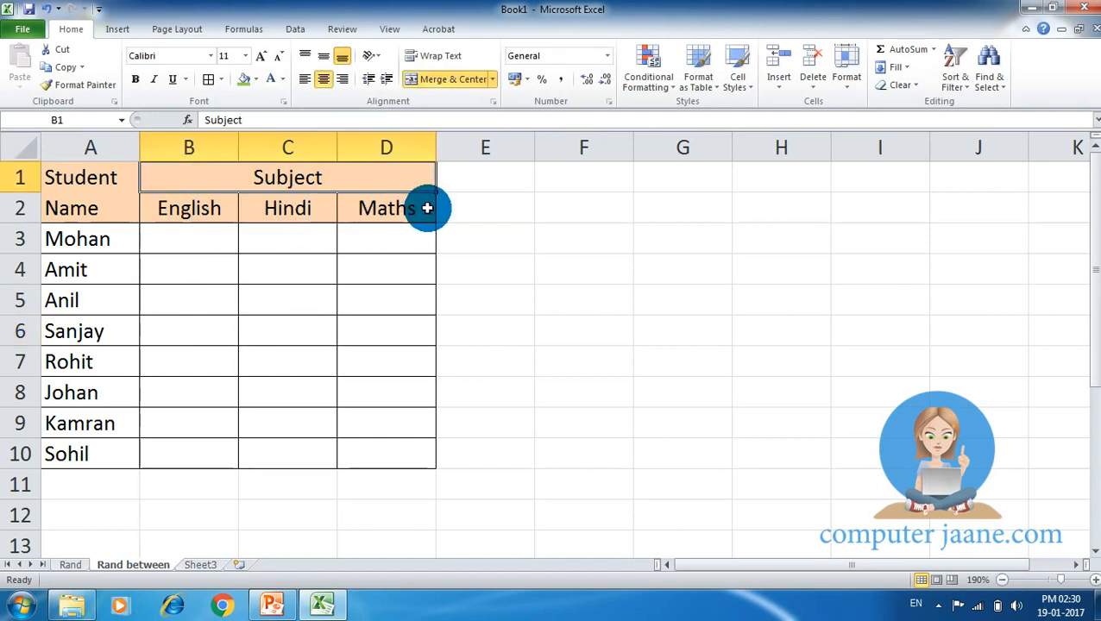
left_click(191, 236)
left_click_drag(192, 236, 367, 446)
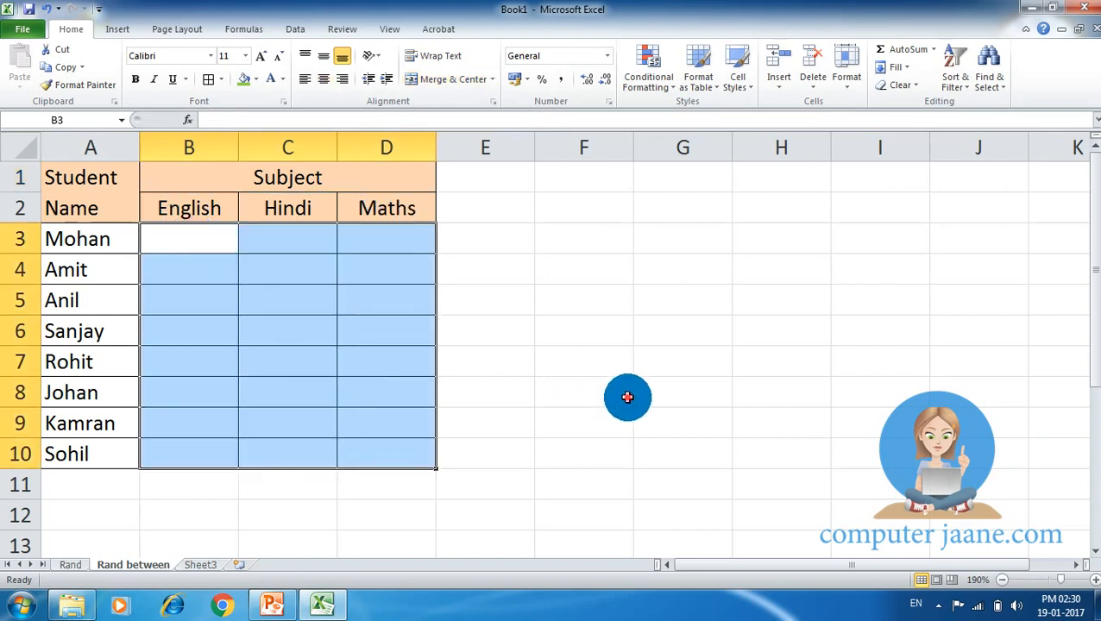
left_click(580, 386)
left_click_drag(203, 238, 384, 448)
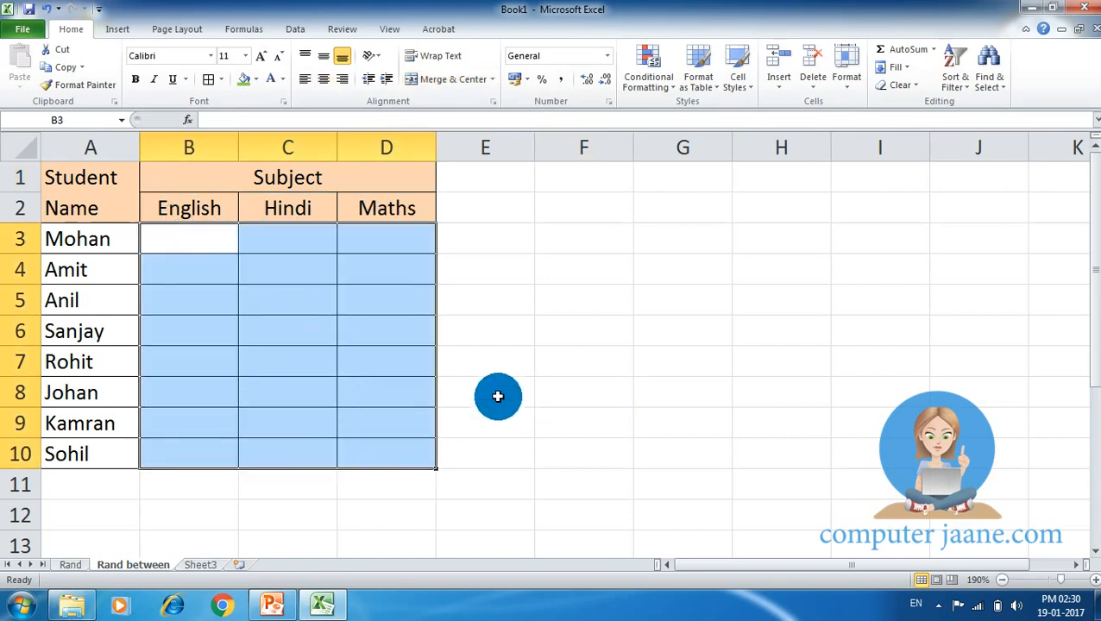
left_click(513, 388)
left_click_drag(192, 240, 400, 447)
left_click(579, 313)
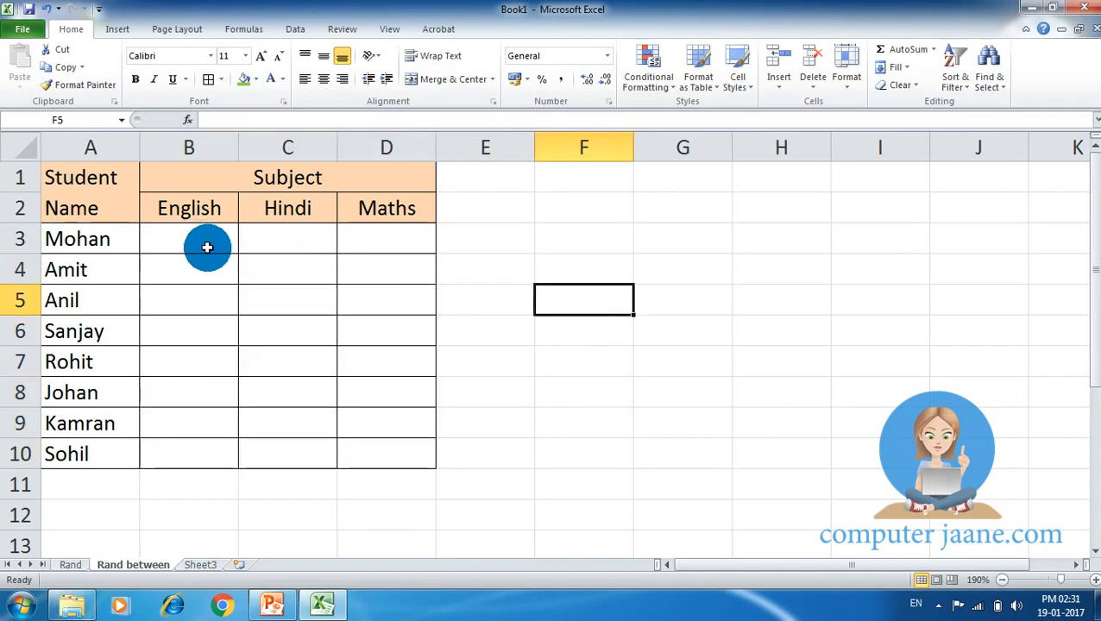
left_click_drag(209, 247, 386, 454)
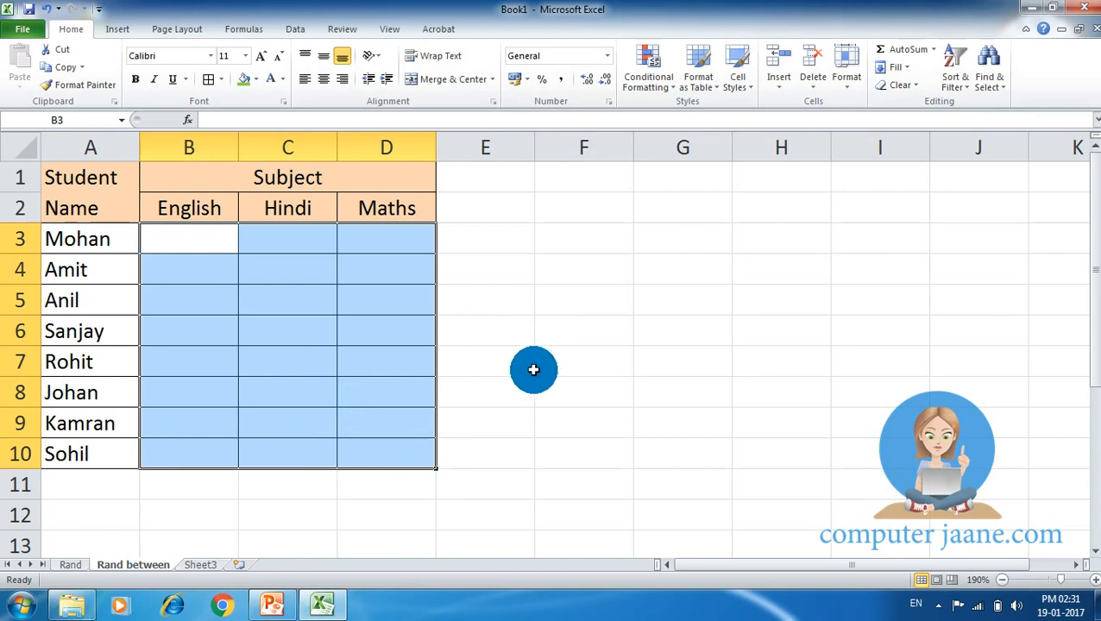
left_click_drag(528, 368, 539, 368)
left_click_drag(192, 239, 380, 432)
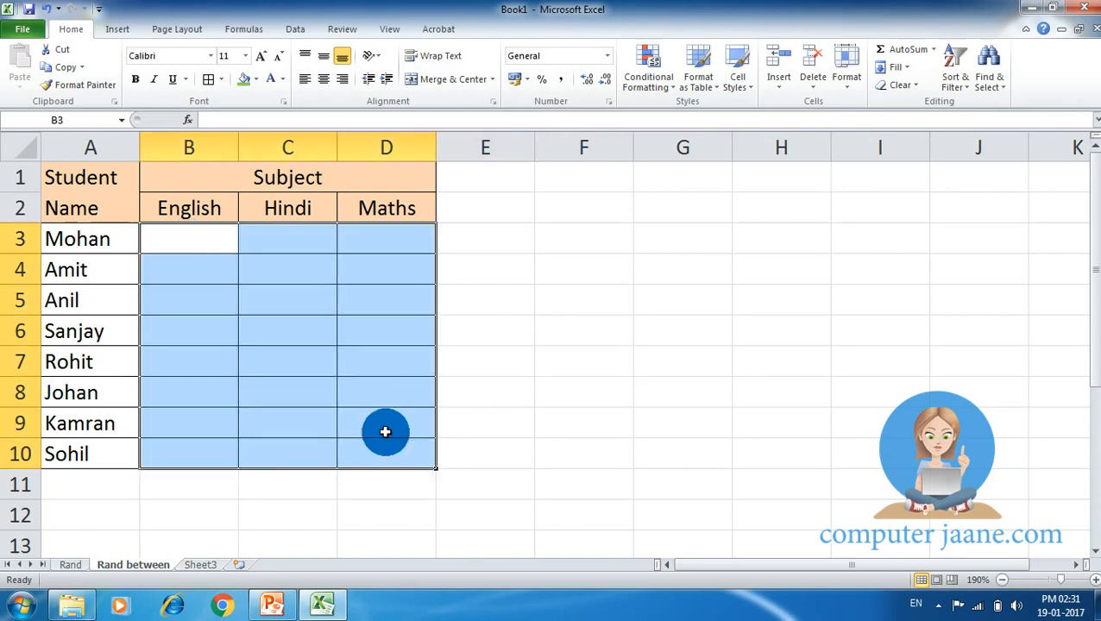
Enter the formula =RANDBETWEEN(33,100) in cell B3 for the first student's English mark
left_click(209, 250)
type("=rand")
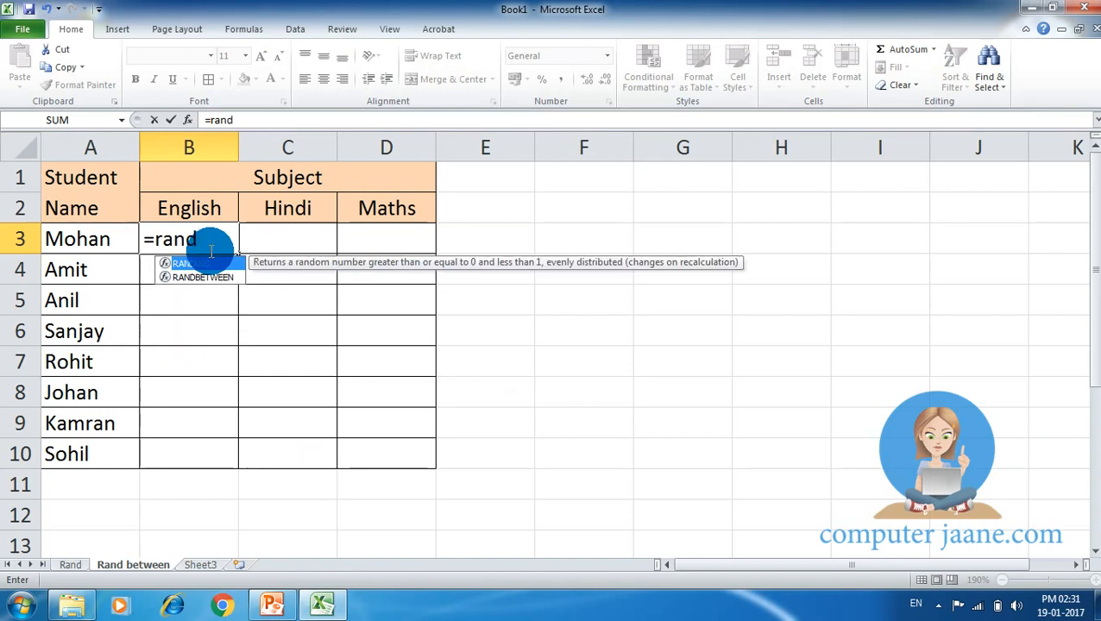
key("Down")
key("Tab")
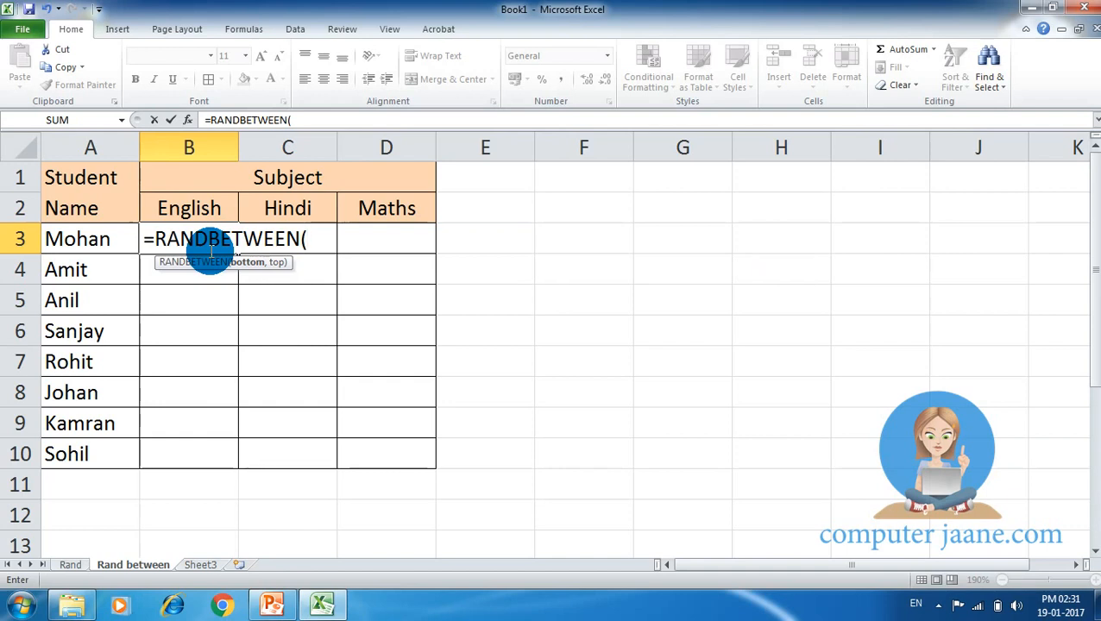
type("33,100")
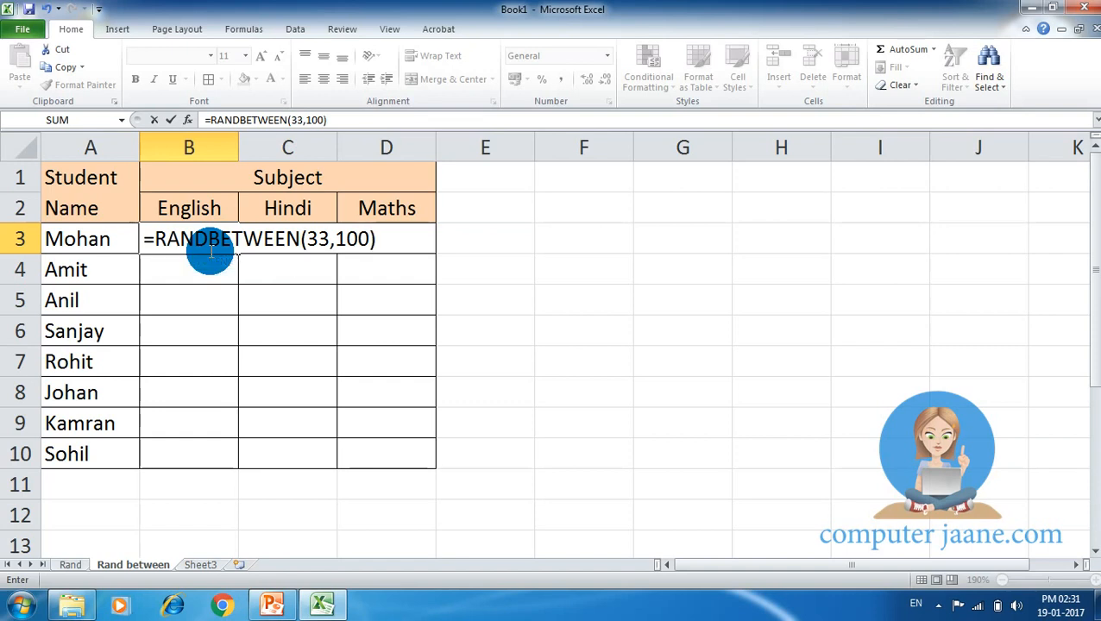
key("Return")
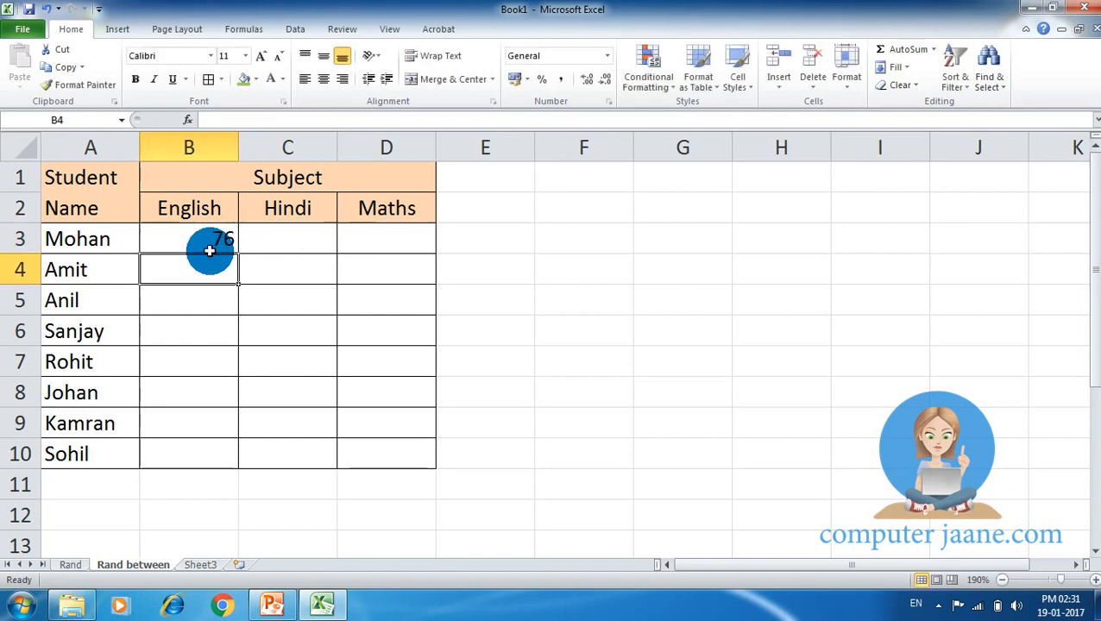
Fill the RANDBETWEEN formula from B3 through D10 and centre the marks horizontally
left_click(221, 230)
left_click_drag(238, 254, 431, 458)
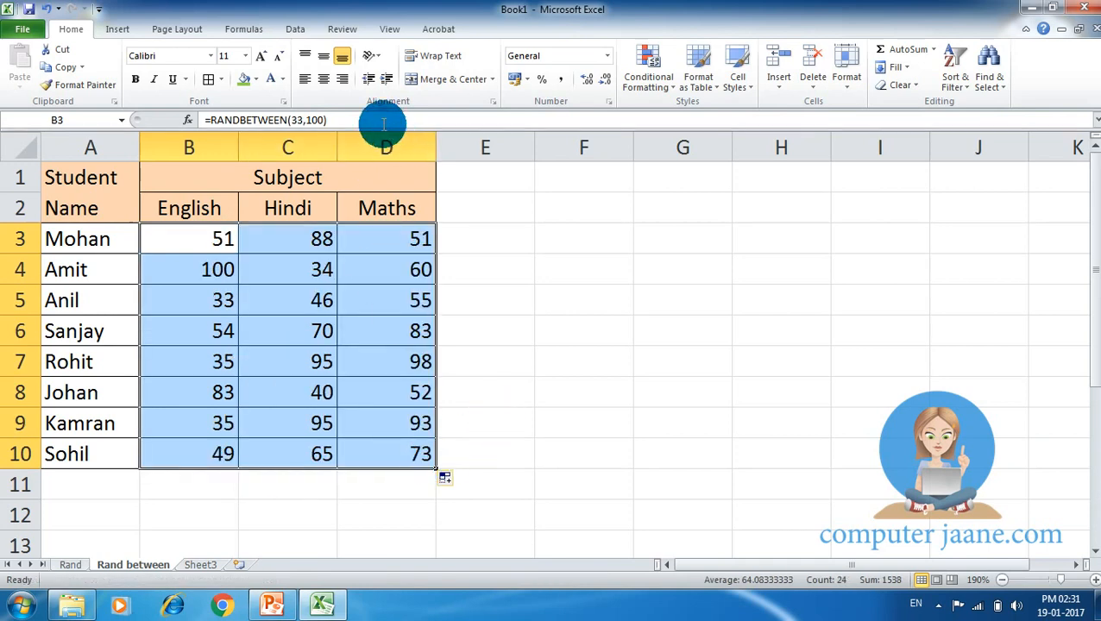
left_click(323, 80)
left_click(553, 258)
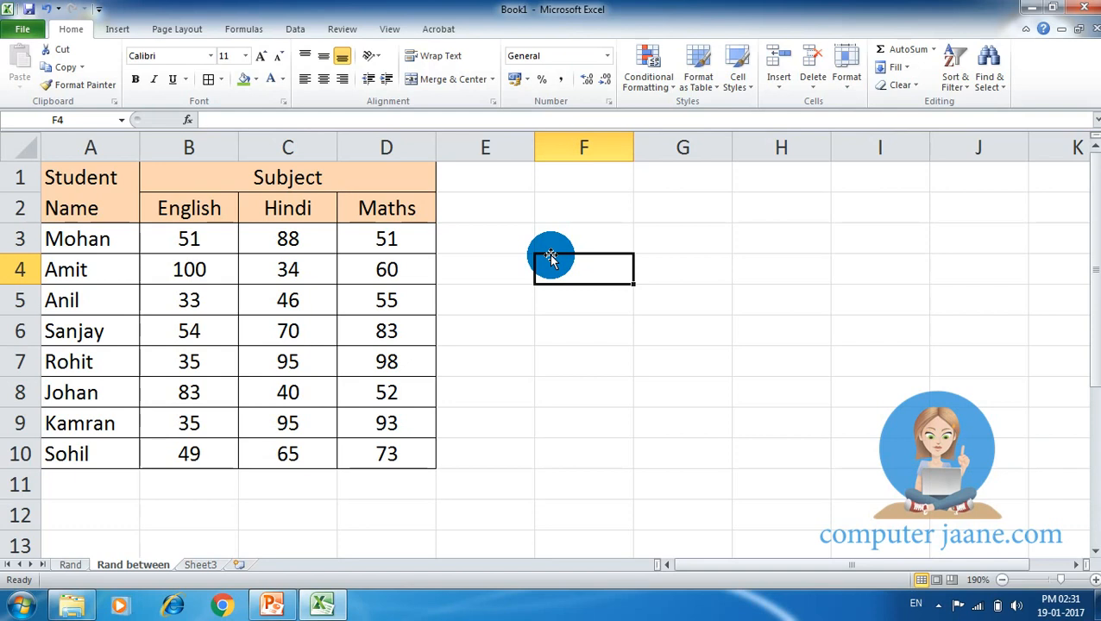
Recalculate the sheet repeatedly to check how the random marks in B3:D10 change
key("F9")
key("F9")
key("F9")
key("F9")
key("F9")
key("F9")
key("F9")
key("F9")
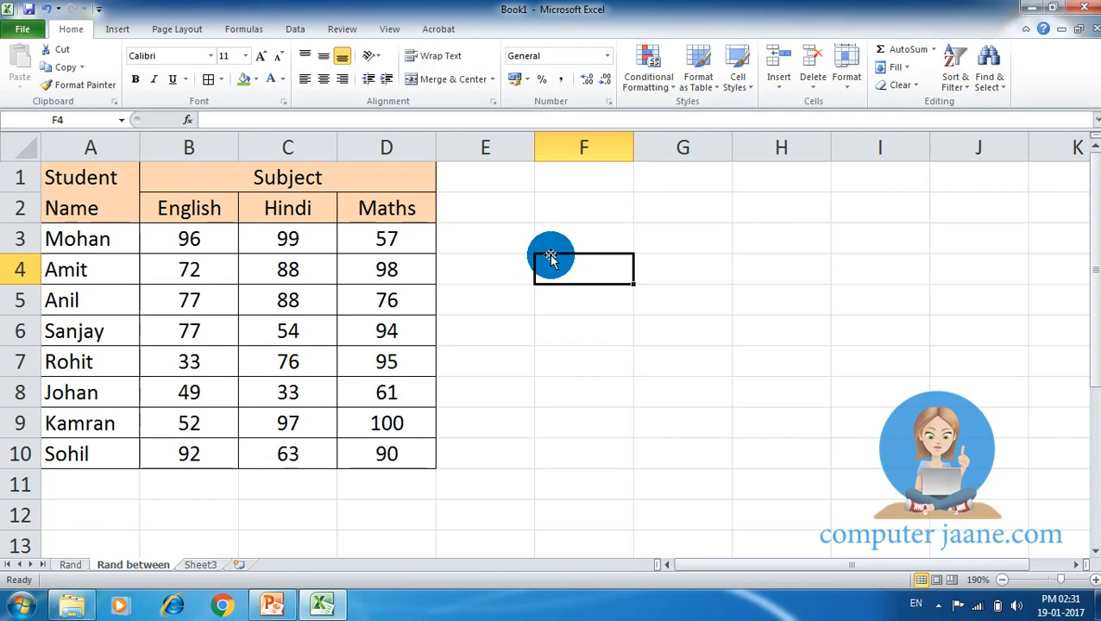
key("F9")
key("F9")
key("F9")
key("F9")
key("F9")
key("F9")
key("F9")
key("F9")
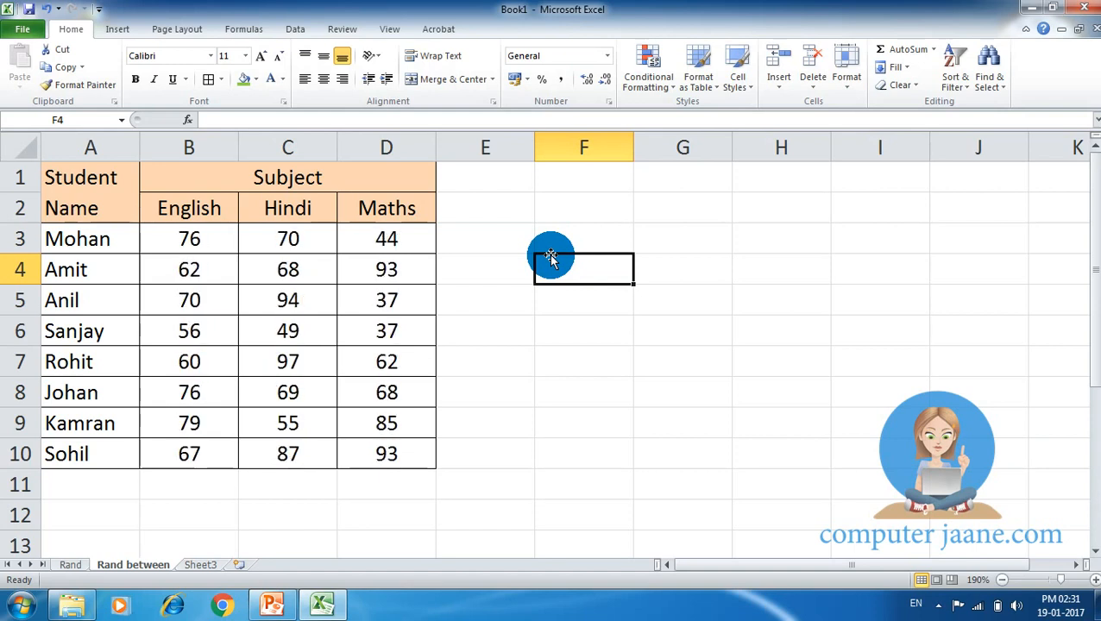
Copy the marks in B3:D10 and paste them over themselves as values only, ending copy mode
left_click_drag(206, 239, 382, 444)
left_click(63, 67)
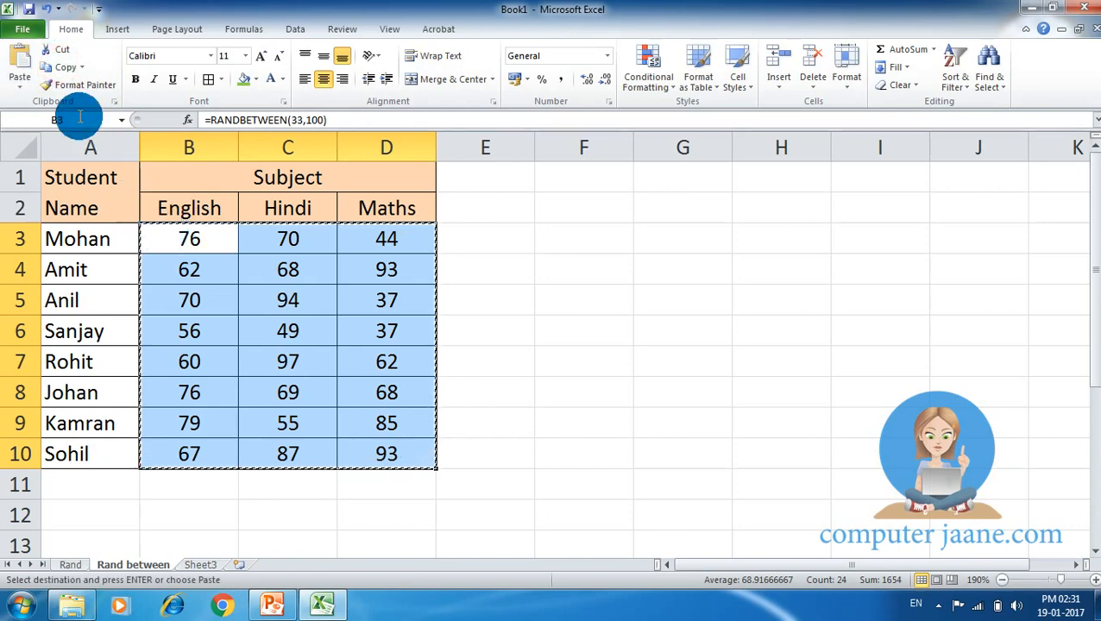
left_click(15, 92)
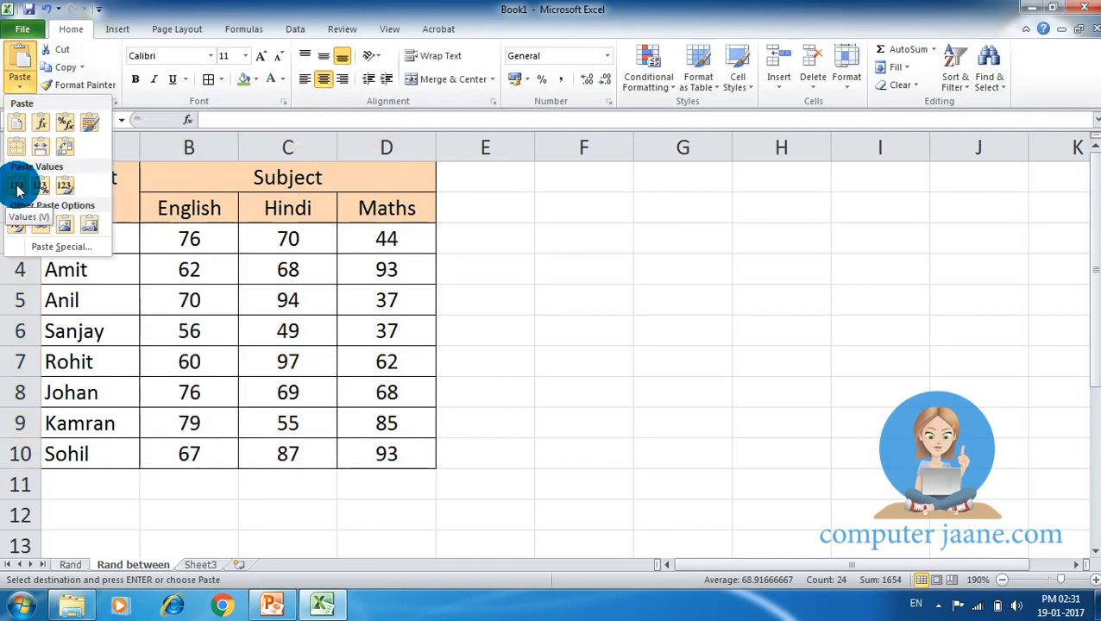
left_click(17, 188)
left_click(646, 333)
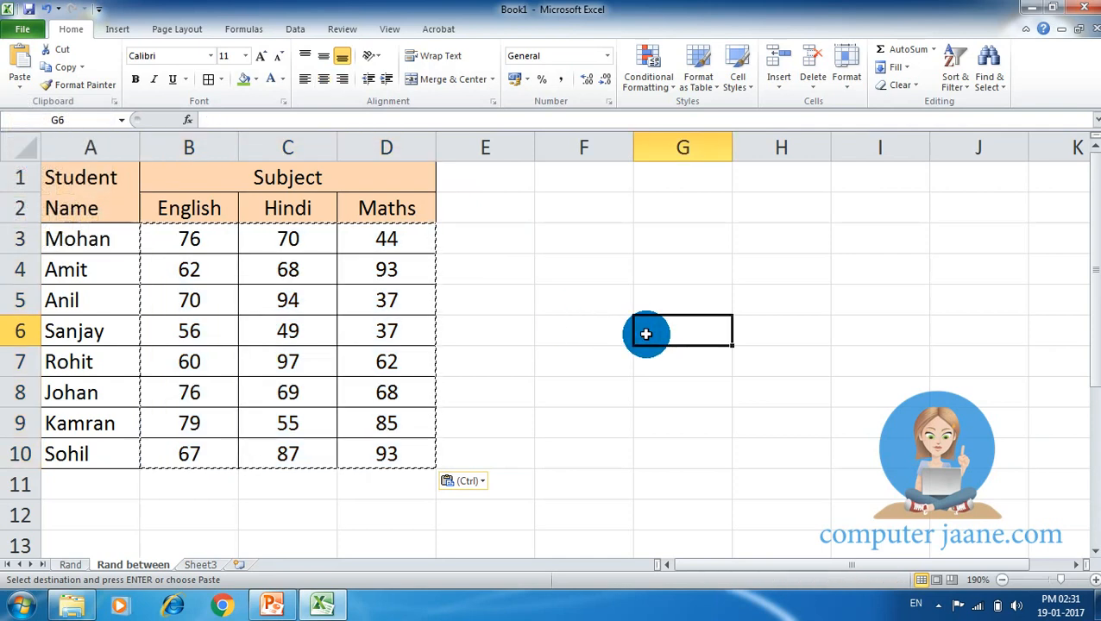
key("Escape")
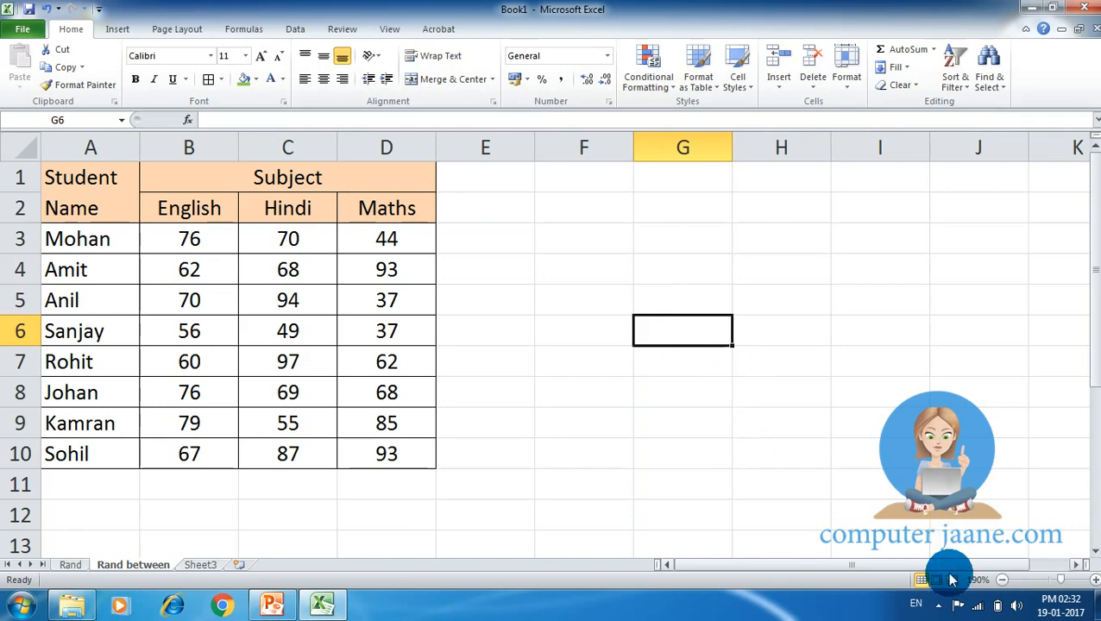
left_click(936, 605)
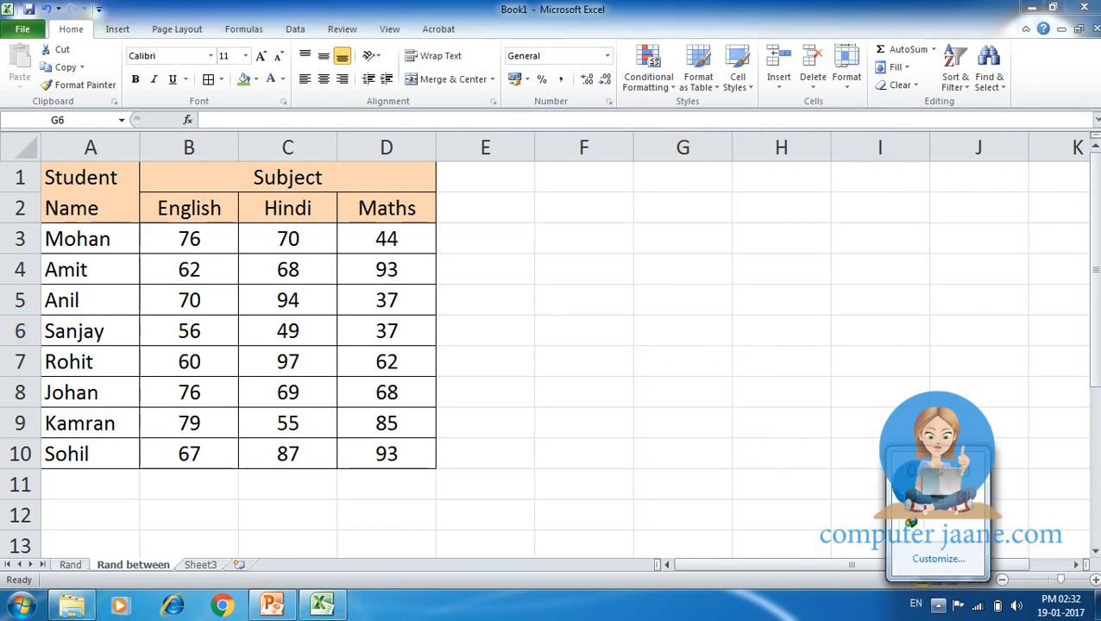